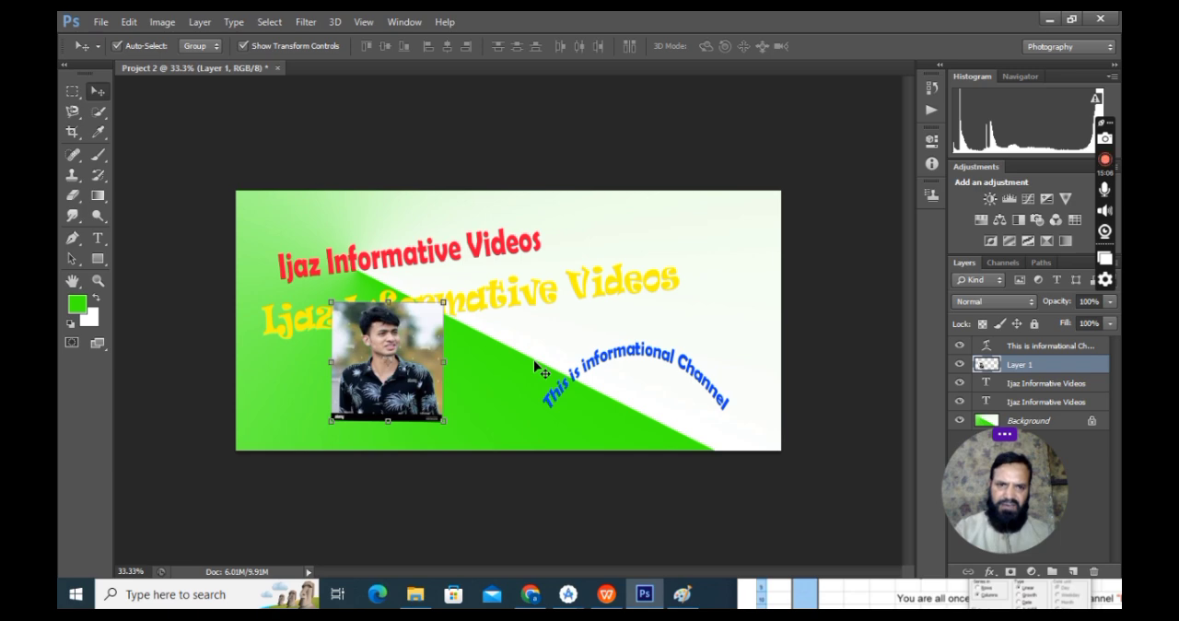
Step: Select the portrait photo's upper part, from its top corner down to the shirt, with the Rectangular Marquee tool
key("z")
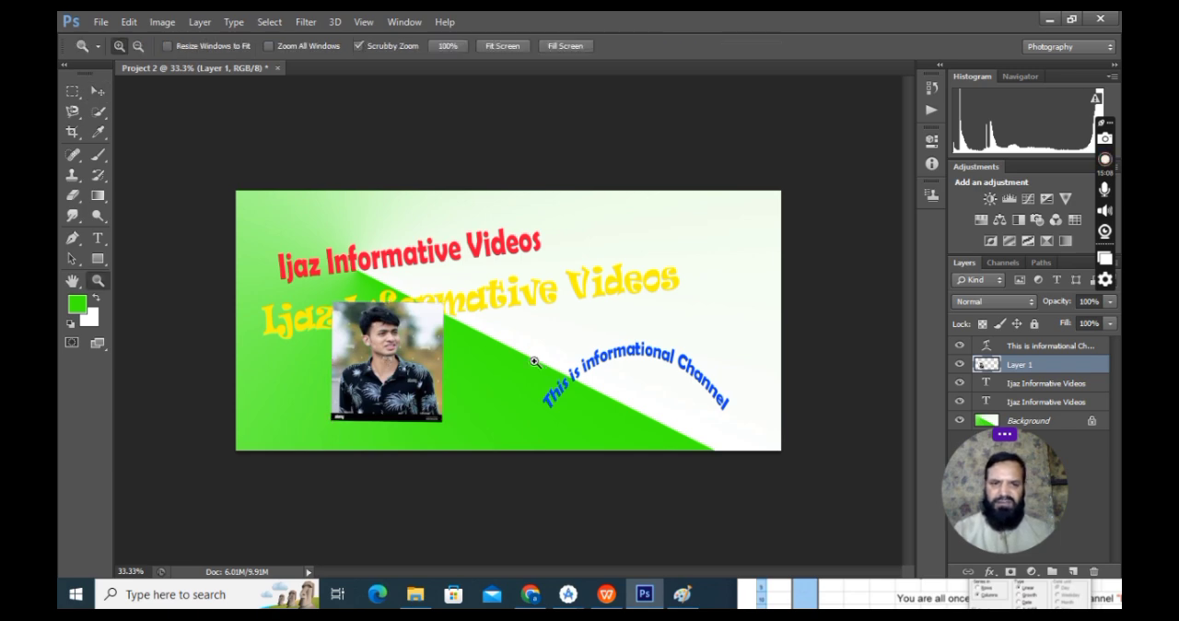
mouse_move(496, 393)
left_mouse_down()
mouse_move(483, 377)
mouse_move(503, 396)
left_mouse_up()
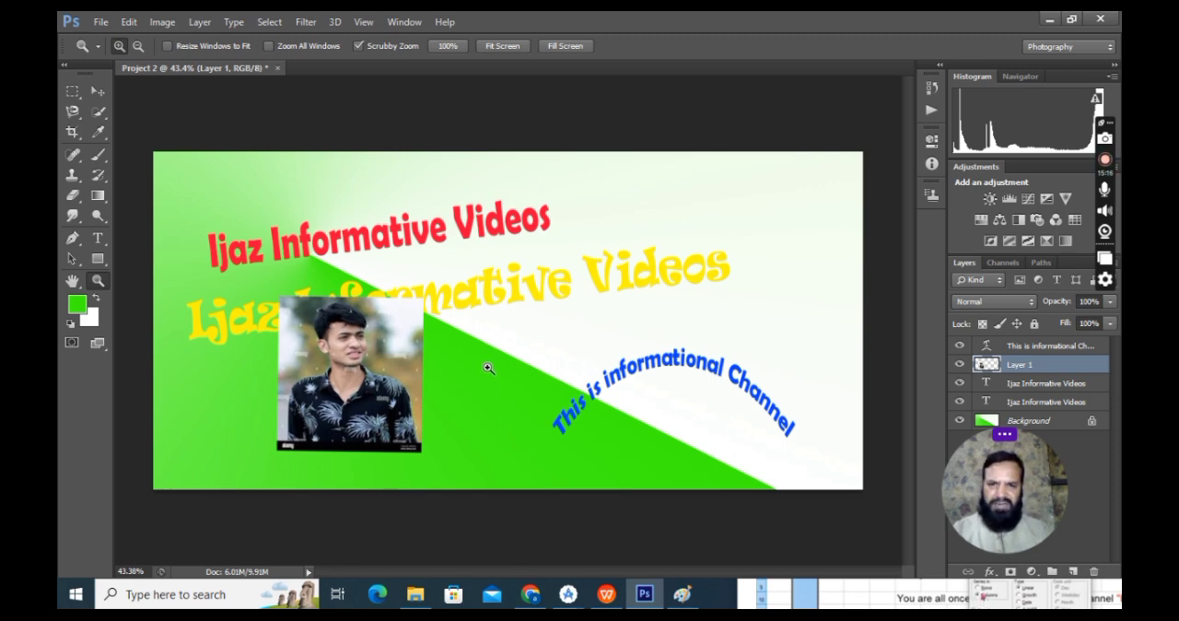
left_click_drag(477, 351, 506, 382)
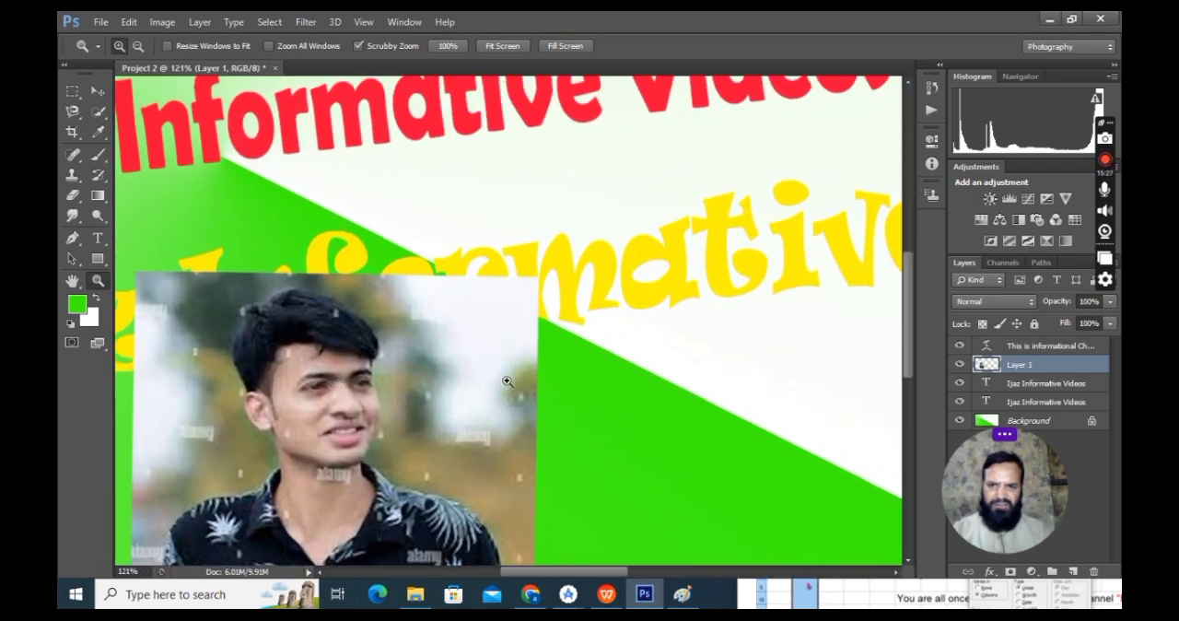
scroll(512, 380, "down", 1)
scroll(600, 366, "down", 1)
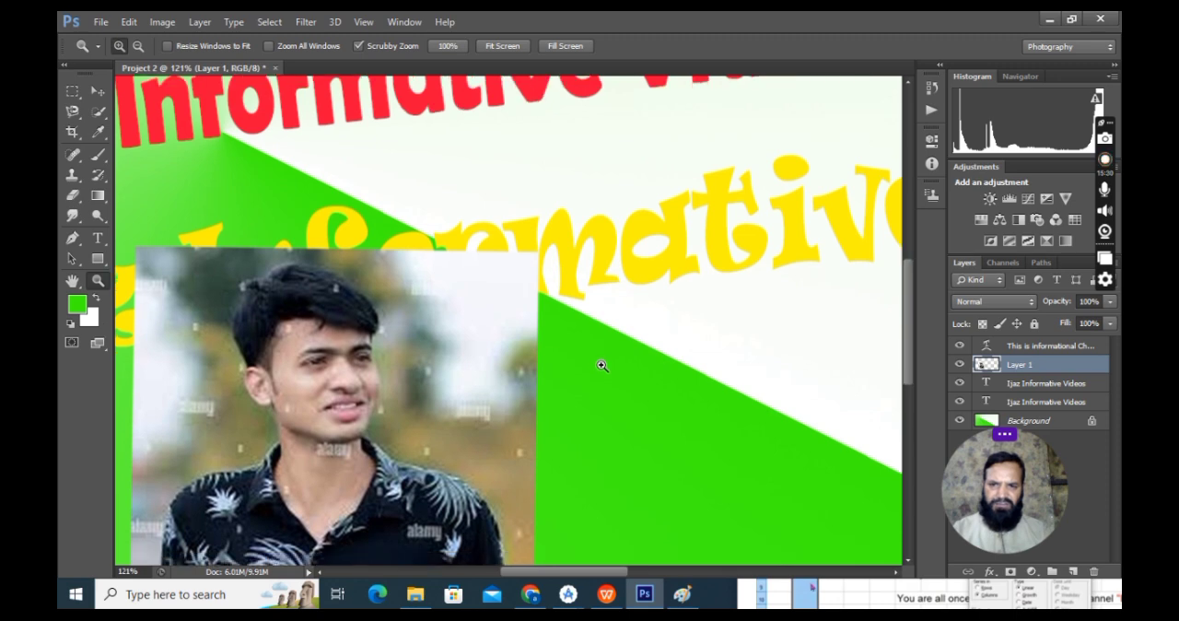
scroll(471, 376, "down", 1)
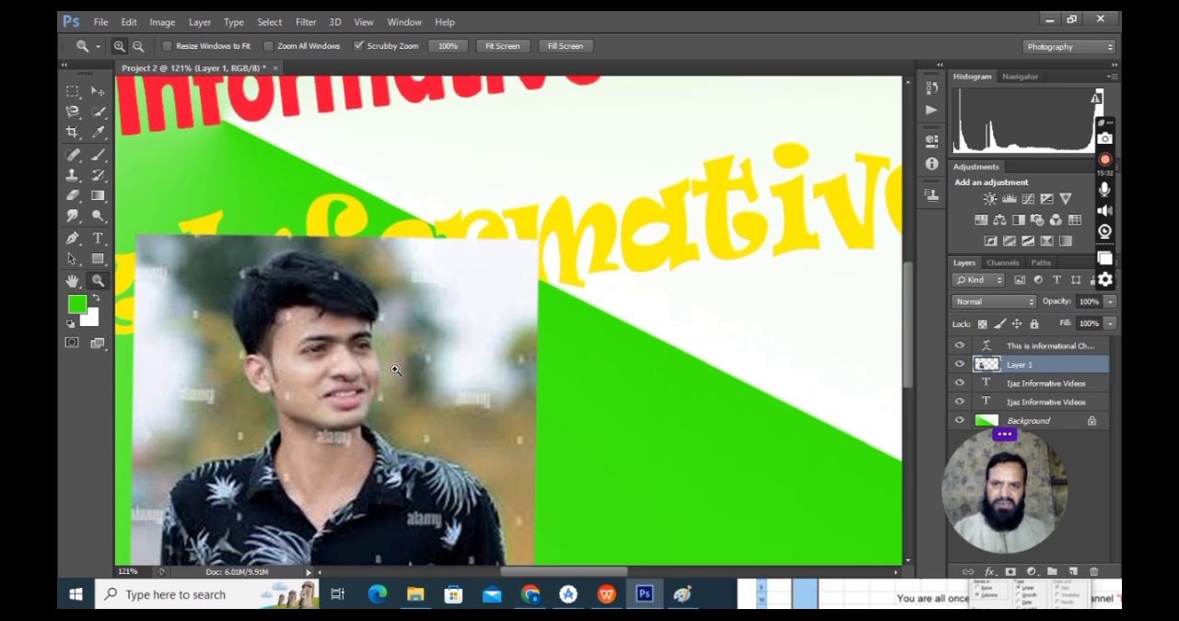
scroll(394, 372, "down", 1)
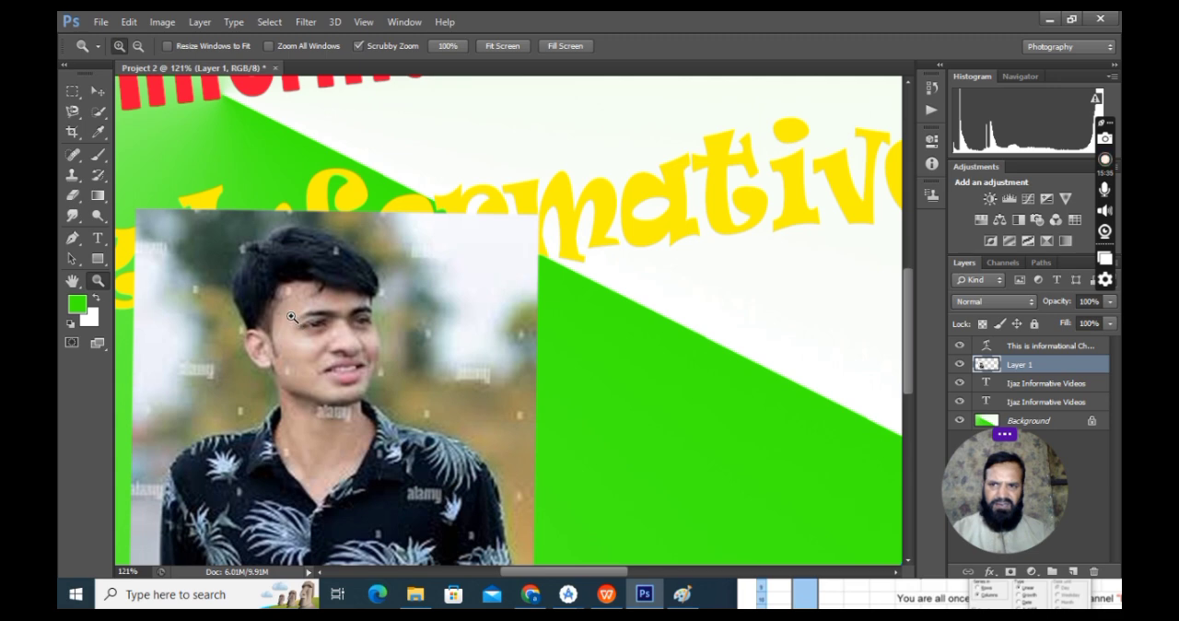
left_click(72, 92)
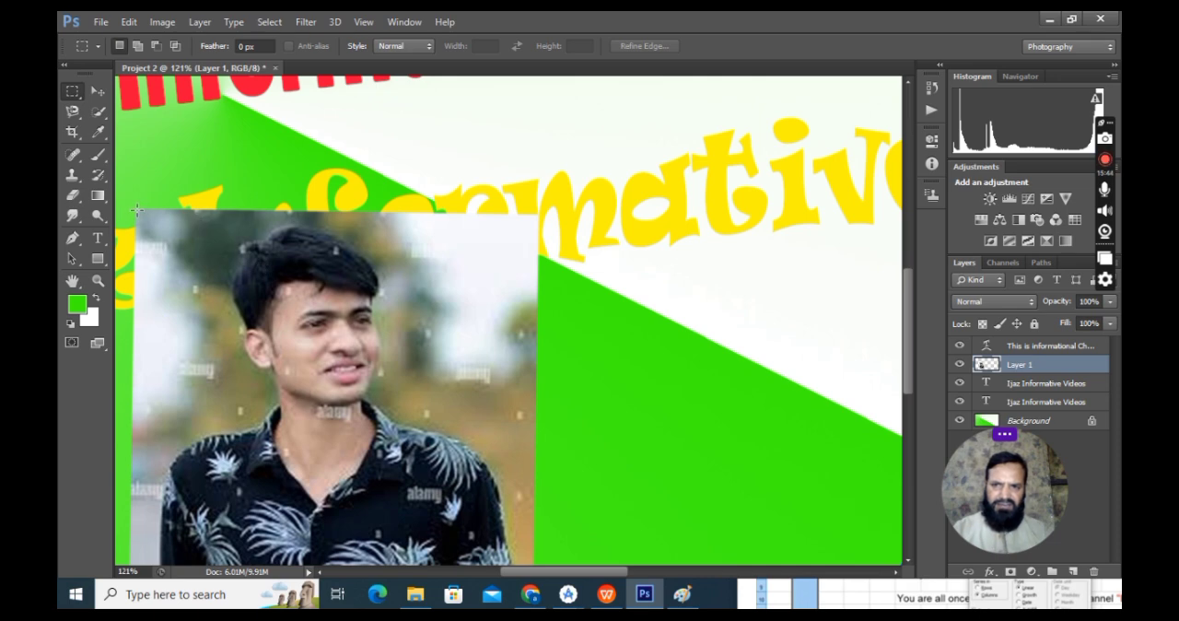
left_click_drag(137, 211, 532, 521)
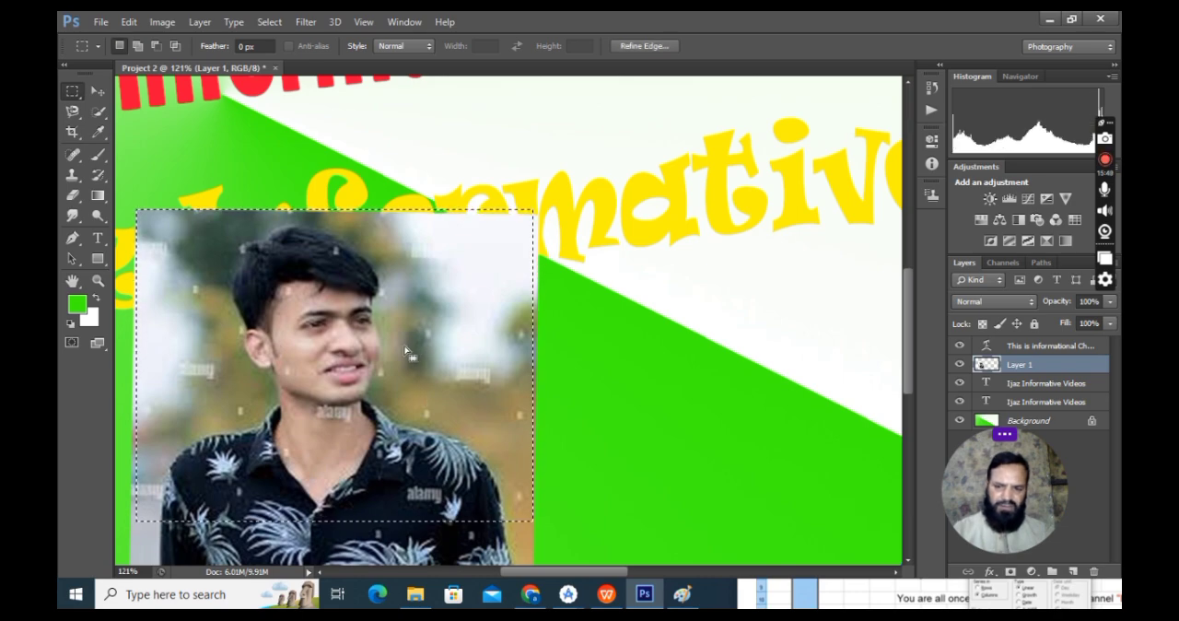
Step: Try moving the selected rectangle of the photo over the yellow title, and clear the selection
left_click_drag(452, 352, 635, 304)
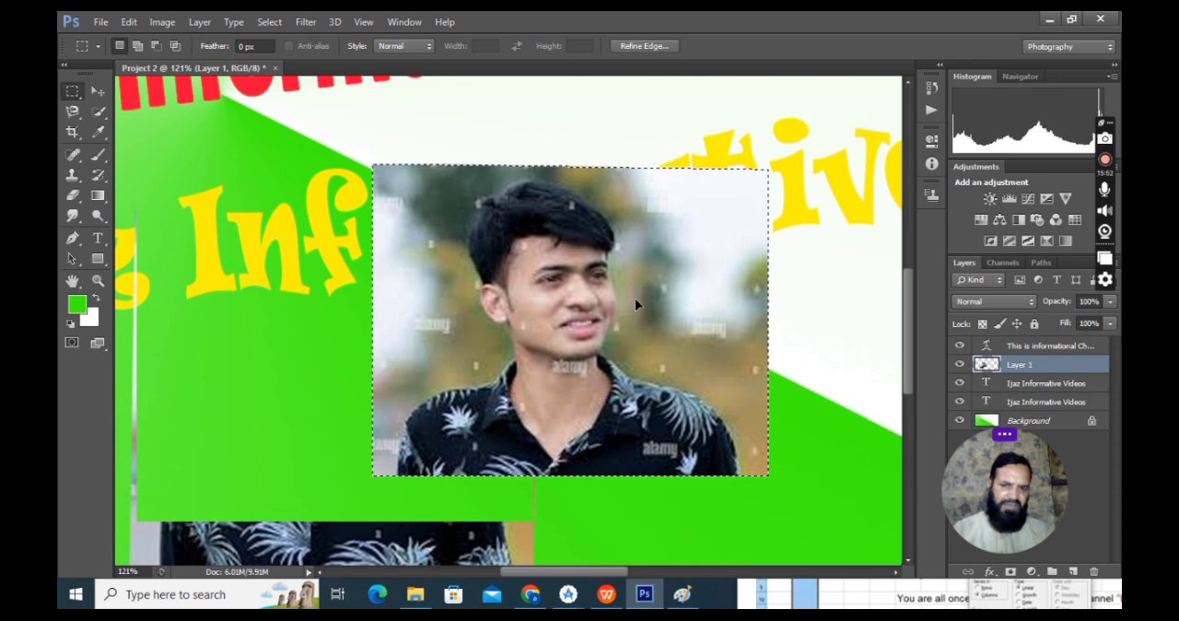
key("ctrl+z")
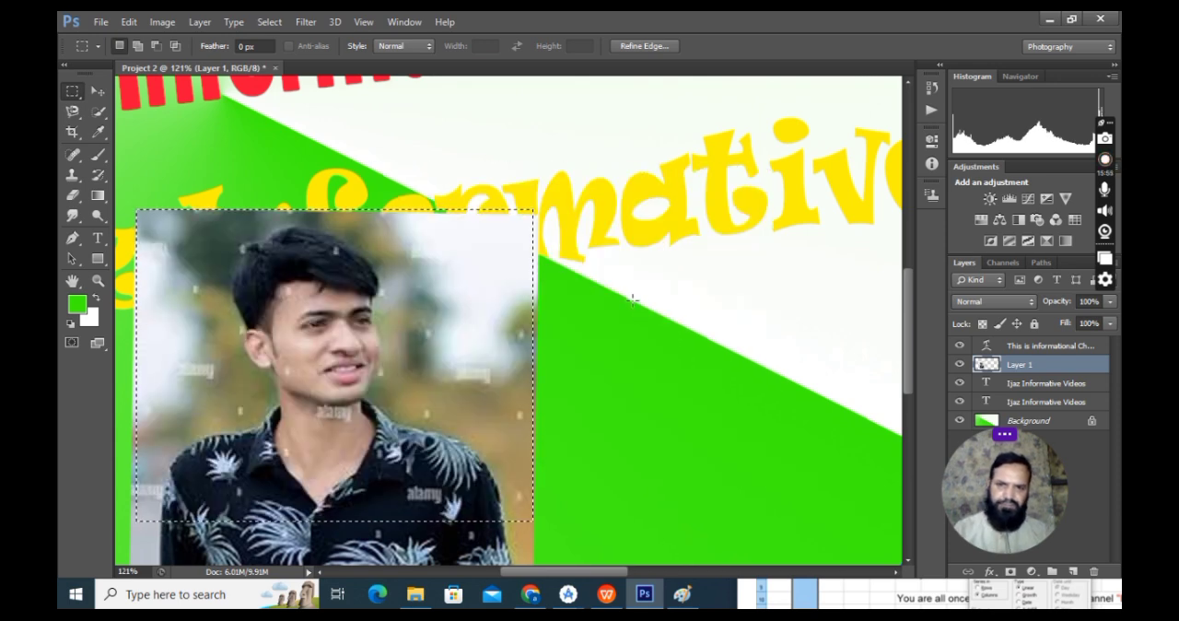
key("ctrl+d")
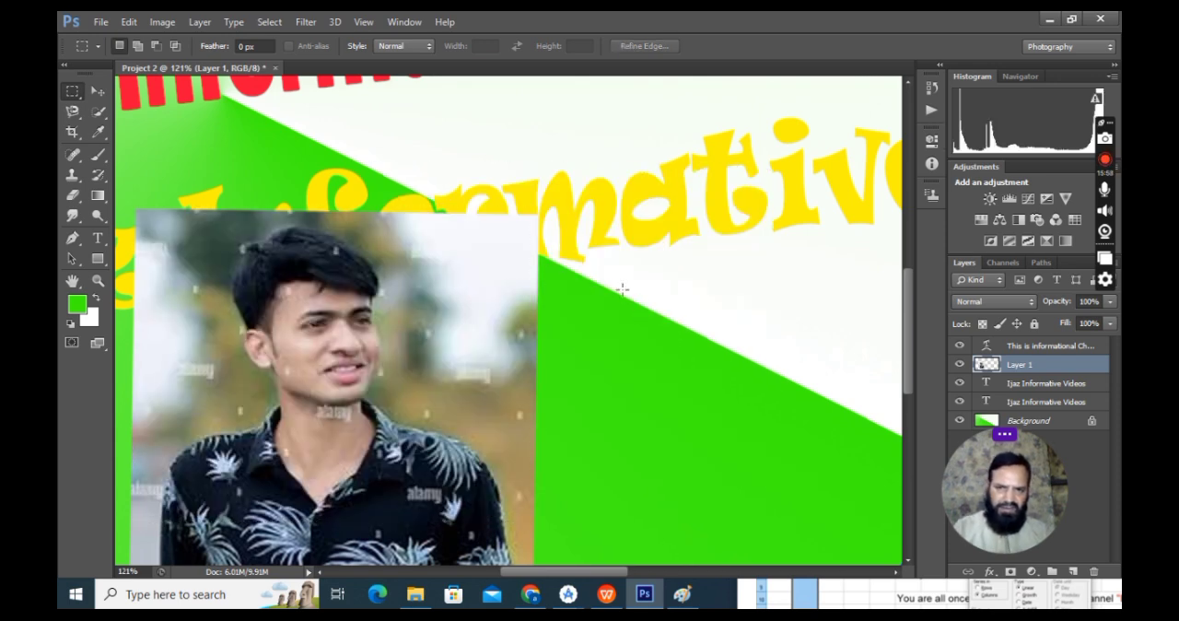
Step: Quick-select the man's head and neck and try moving that cutout beside the photo onto the background
left_click(101, 112)
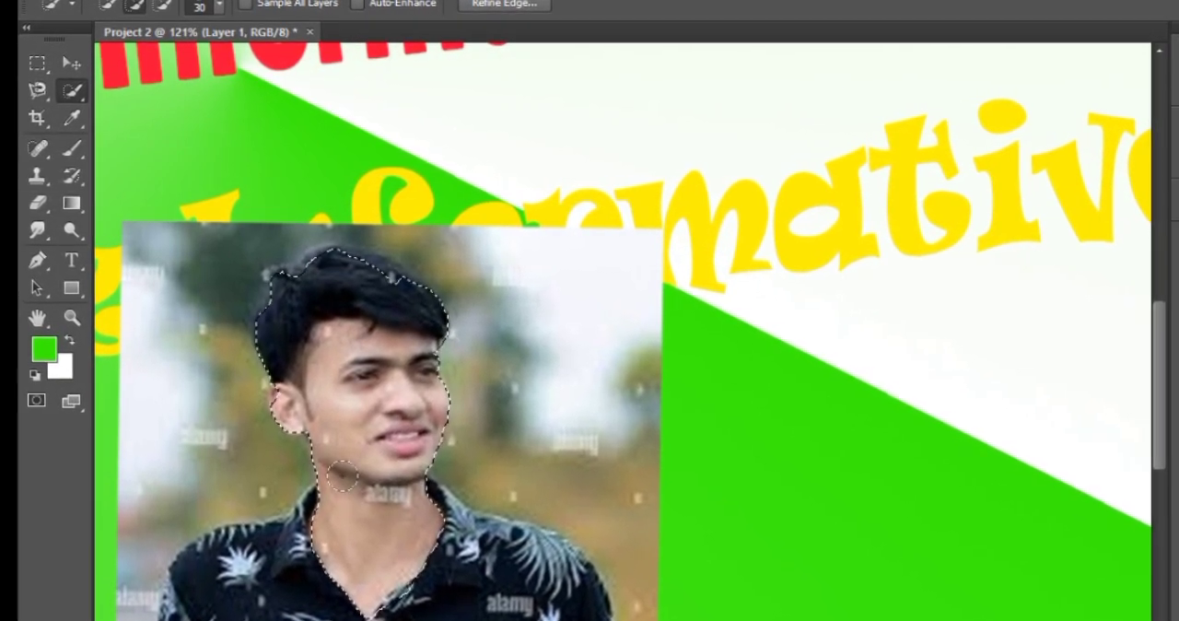
left_click(70, 61)
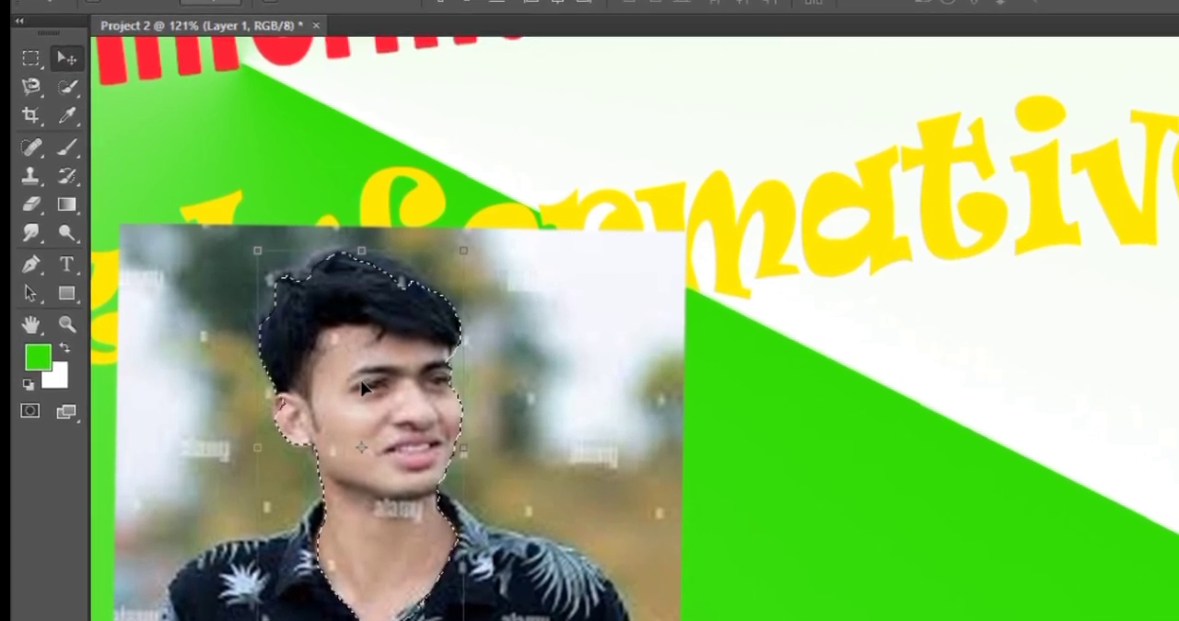
left_click_drag(362, 388, 1014, 396)
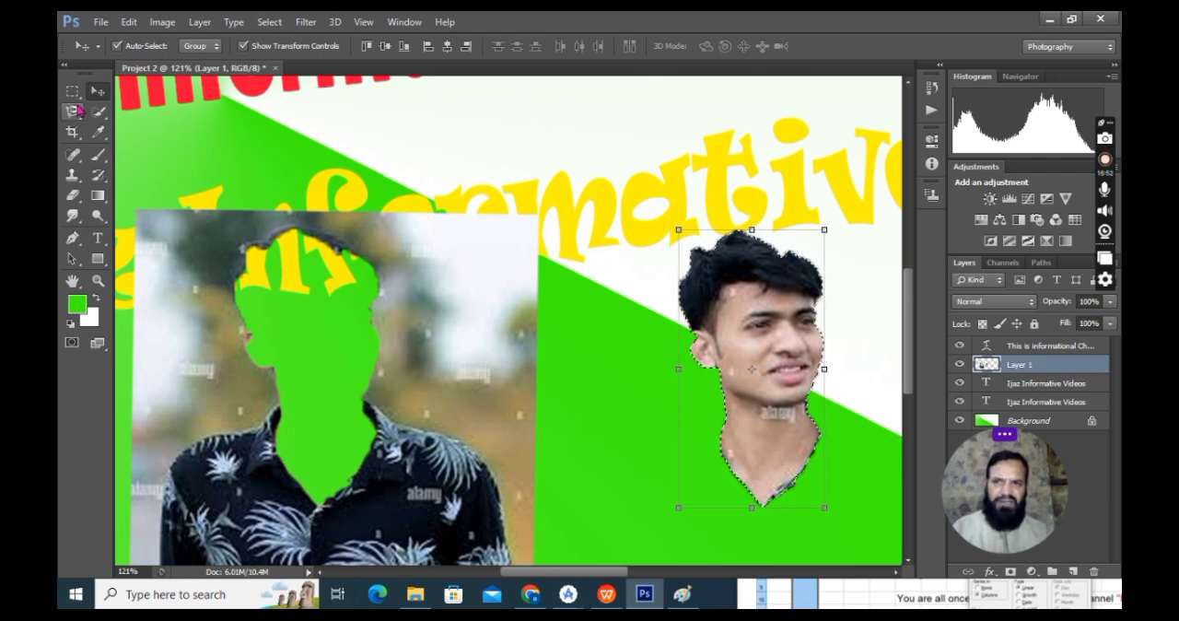
key("ctrl+z")
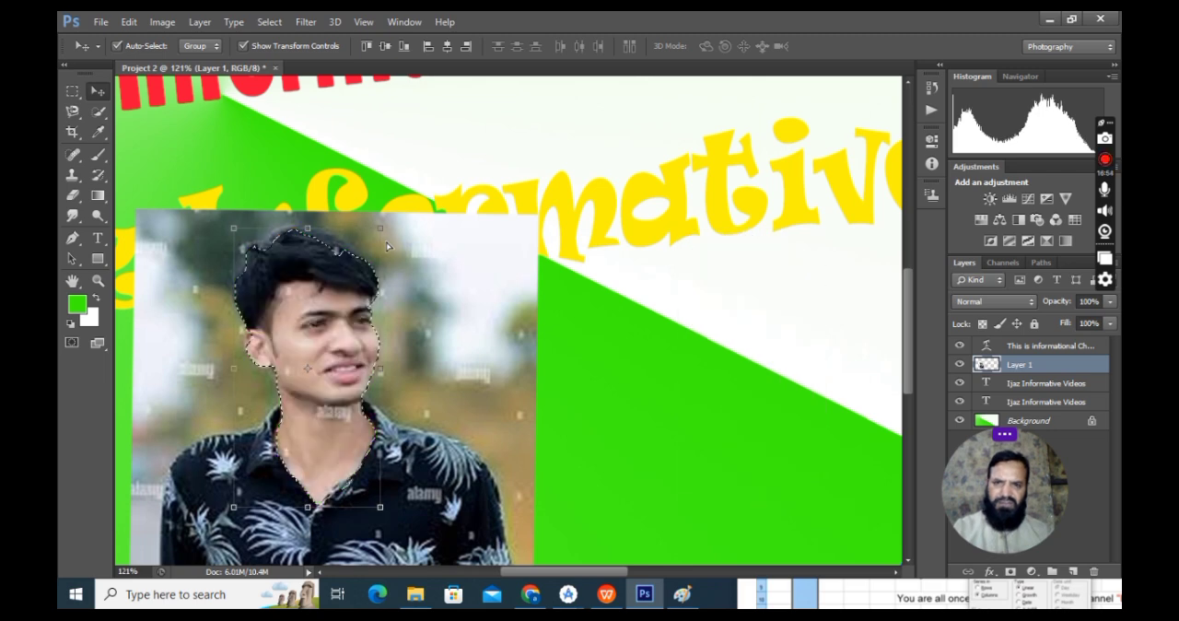
Step: Switch to the Magic Wand tool and clear the selection around the man's head and neck
left_click(98, 113)
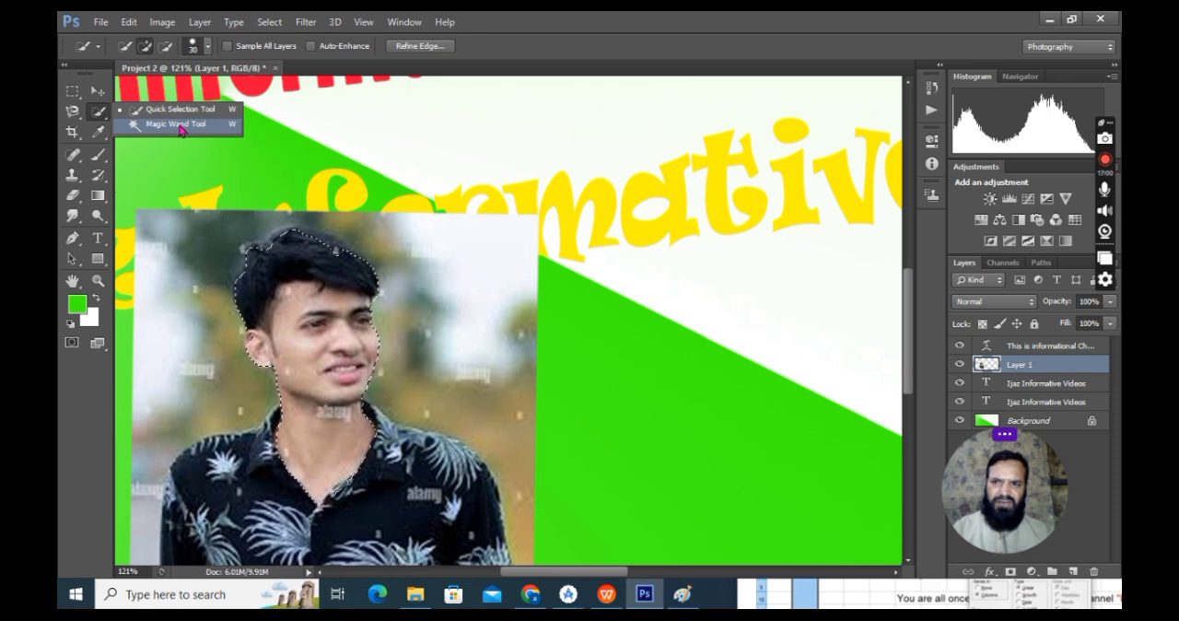
left_click(181, 125)
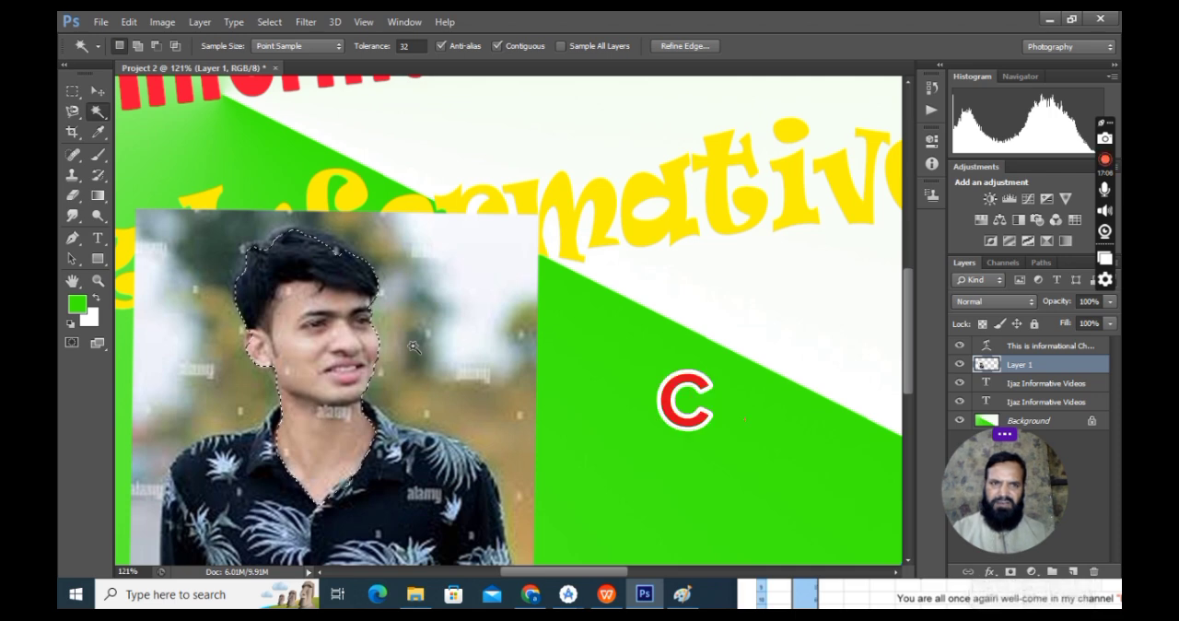
key("ctrl+d")
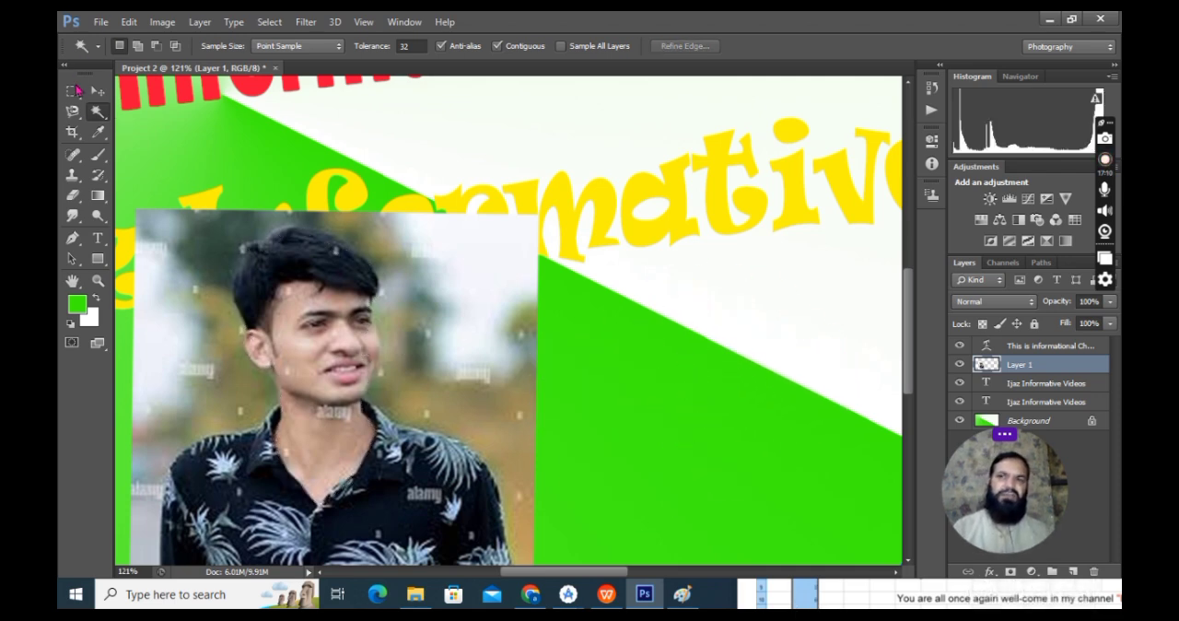
right_click(97, 111)
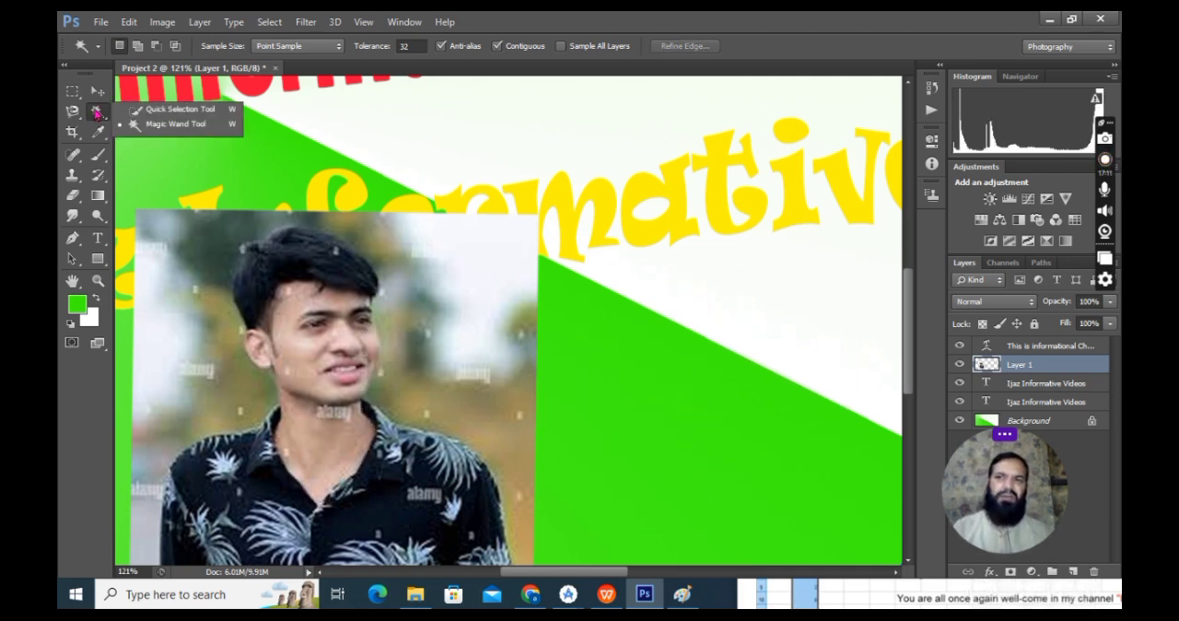
left_click(177, 133)
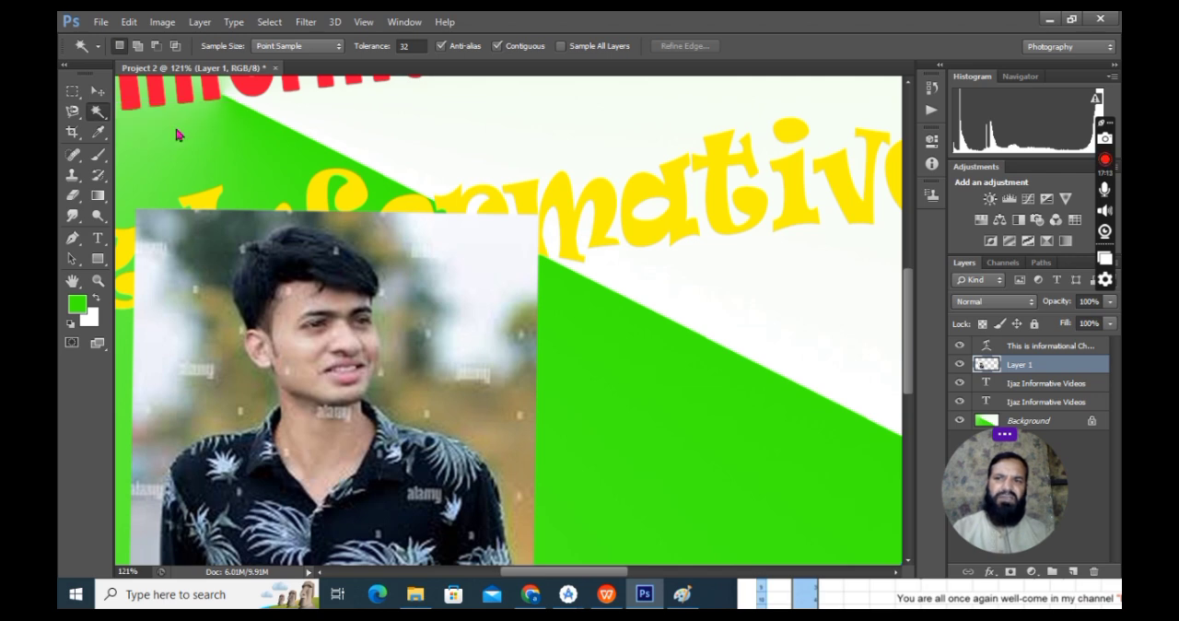
Step: Try selecting the man's face, neck and shirt by colour with the Magic Wand tool
left_click(346, 339)
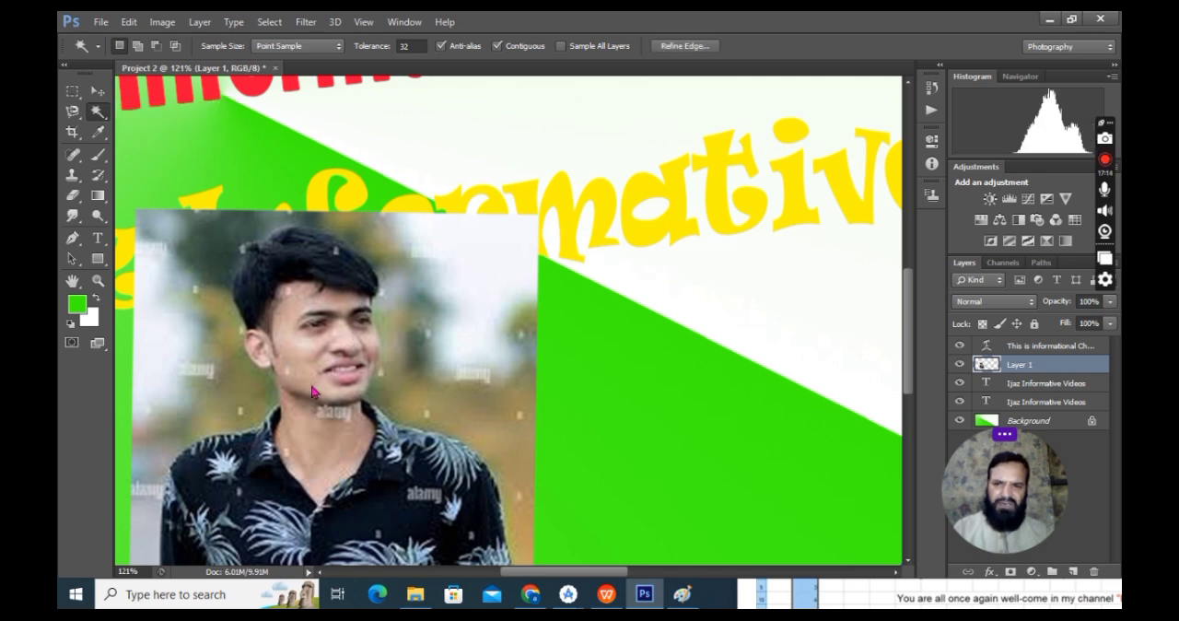
left_click(312, 451)
left_click(304, 341)
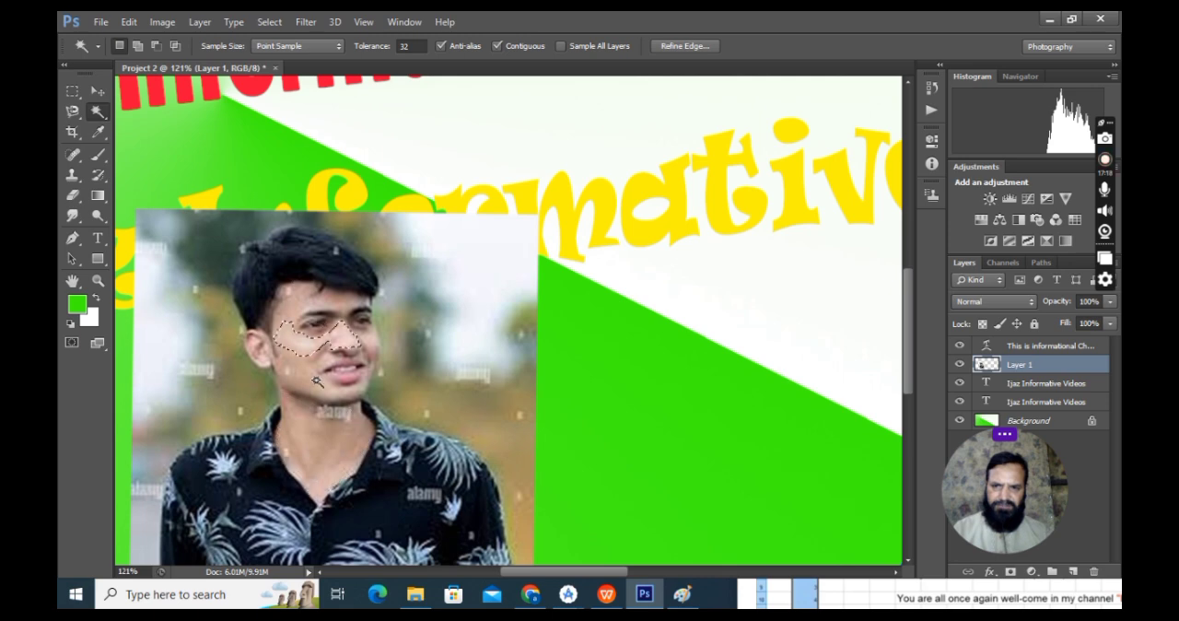
left_click(314, 378)
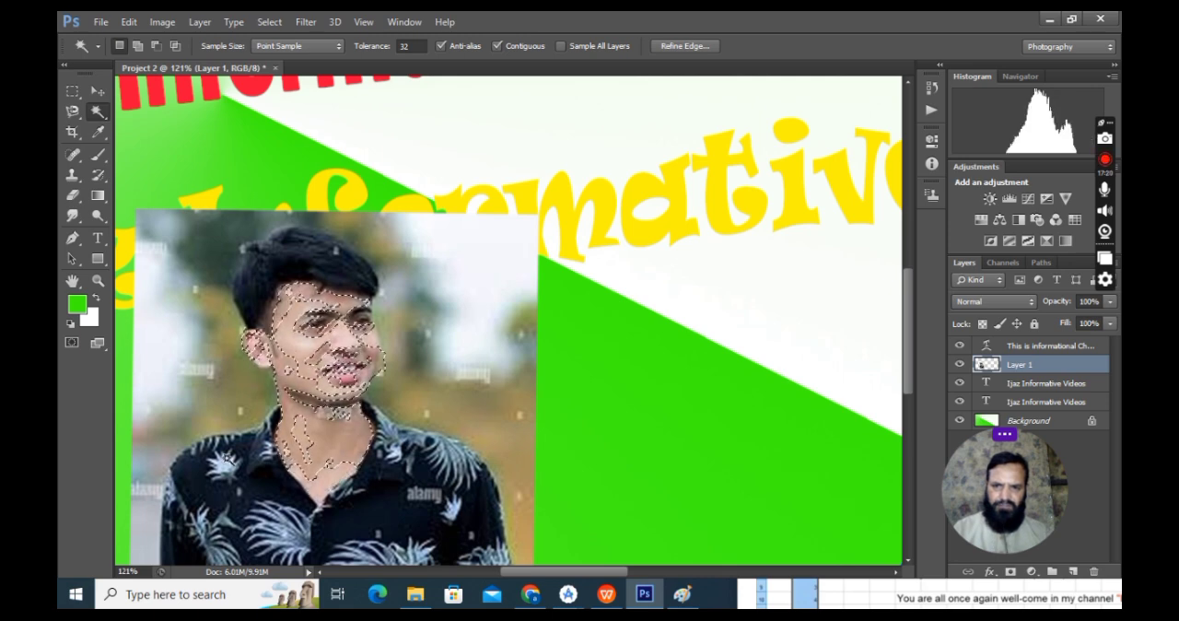
left_click(232, 460)
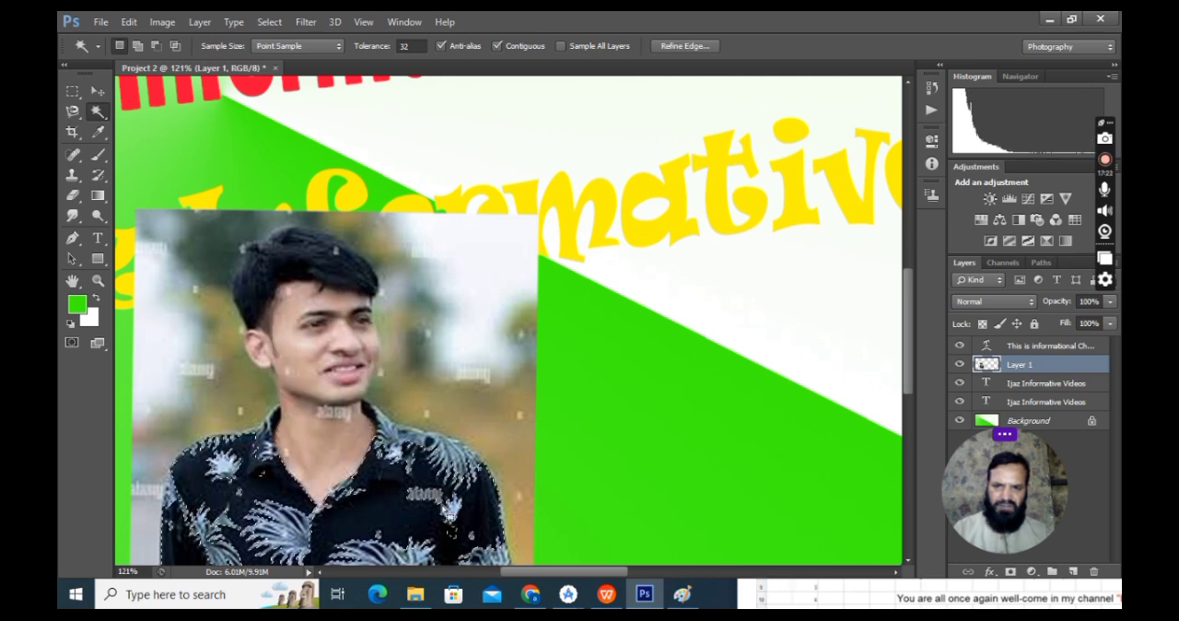
left_click(314, 450)
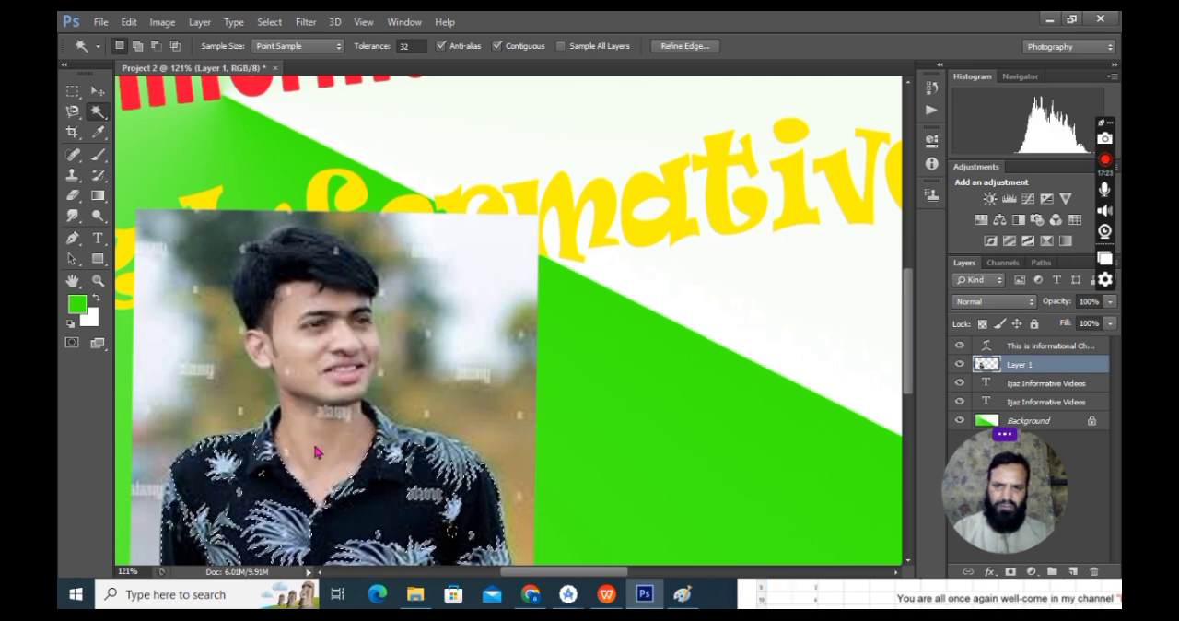
left_click(315, 359)
Step: Select the man's black hair in the photo with the Magic Wand tool
left_click(281, 266)
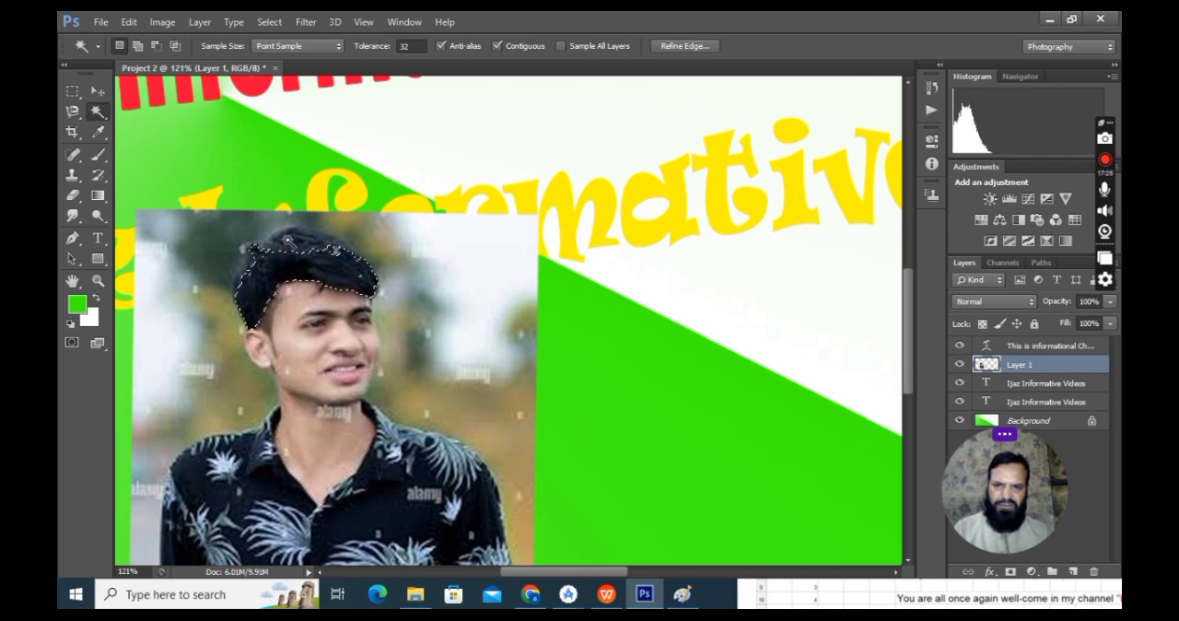
left_click(315, 240, "shift")
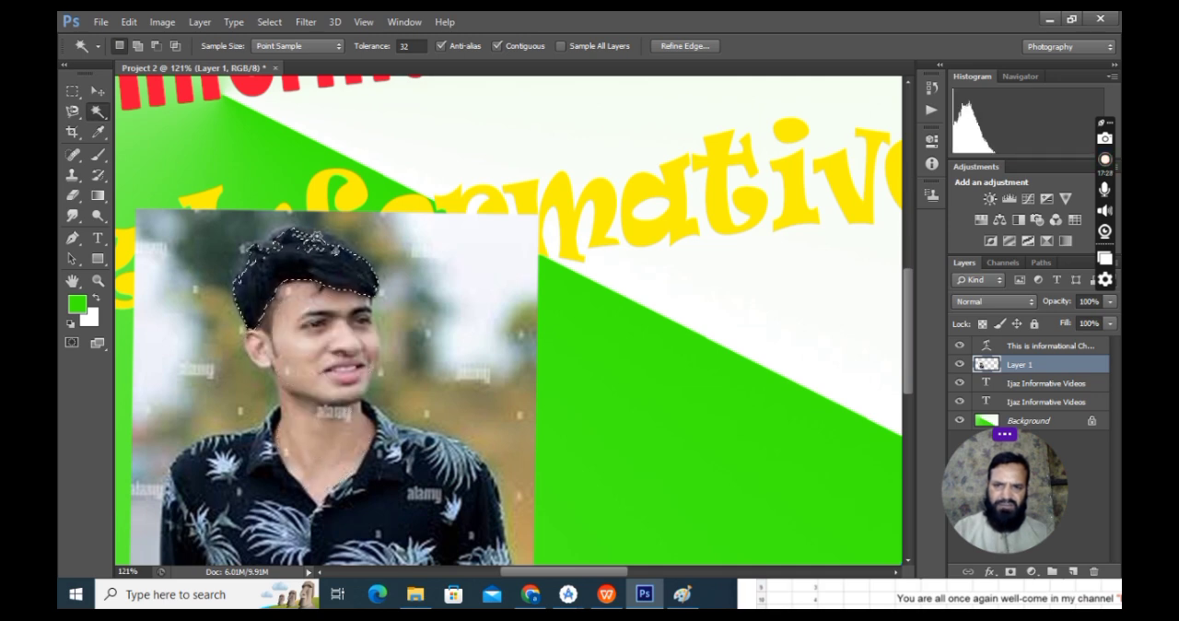
left_click(320, 237, "shift")
left_click(269, 309)
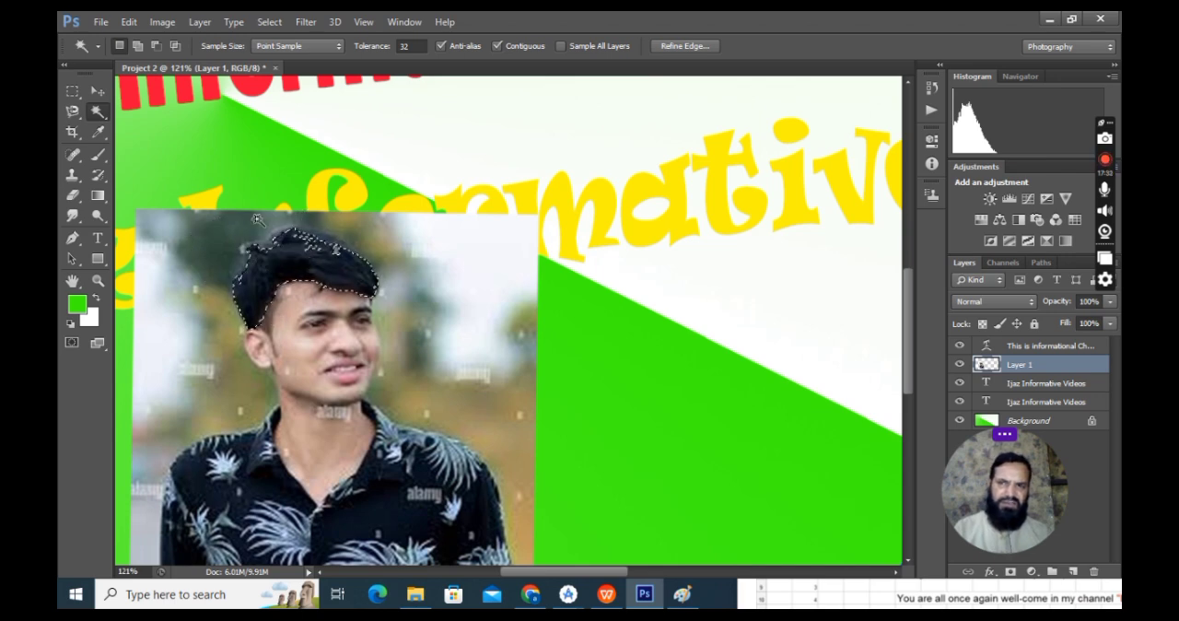
Step: Try moving the selected hair out of the photo onto the background beside it
left_click(96, 91)
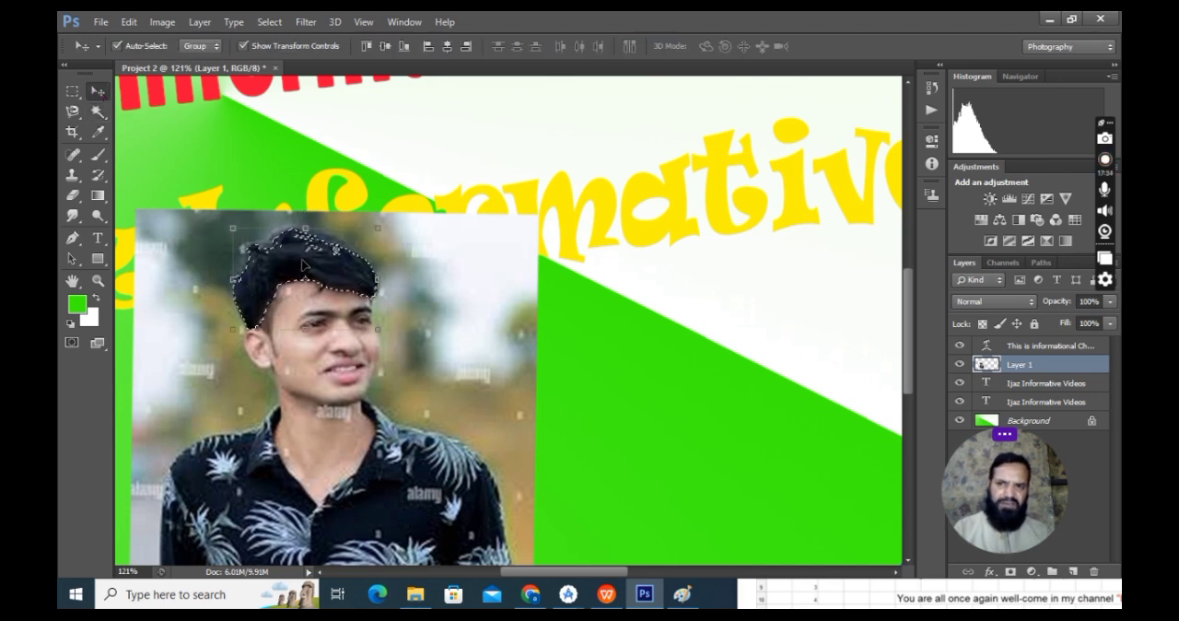
left_click_drag(322, 250, 681, 234)
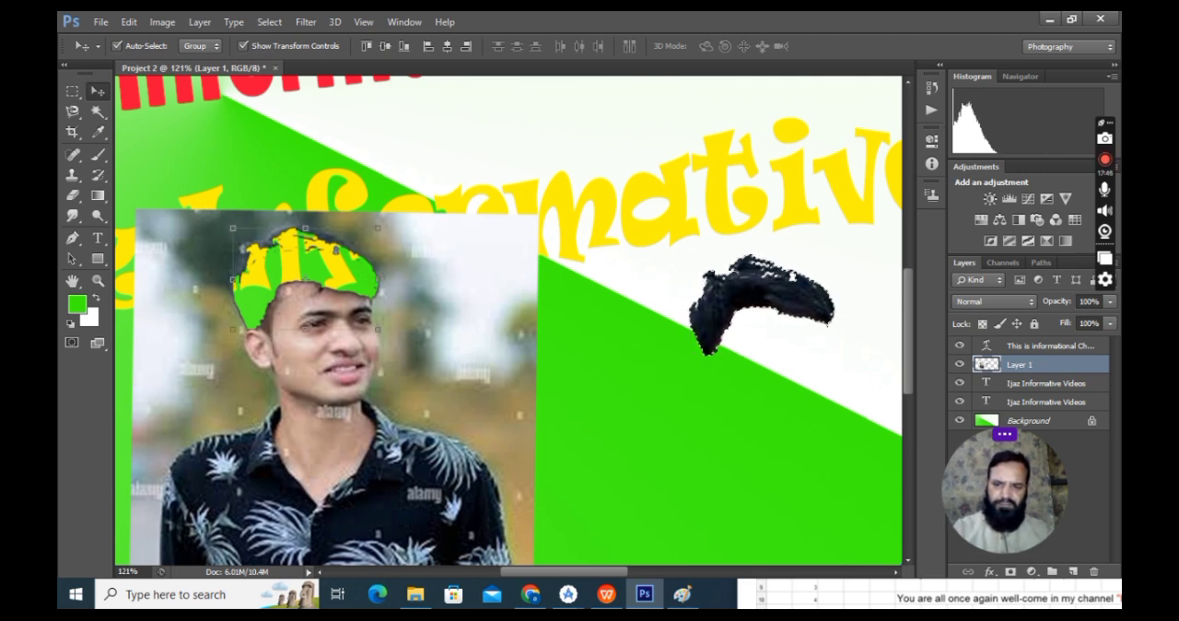
key("ctrl+z")
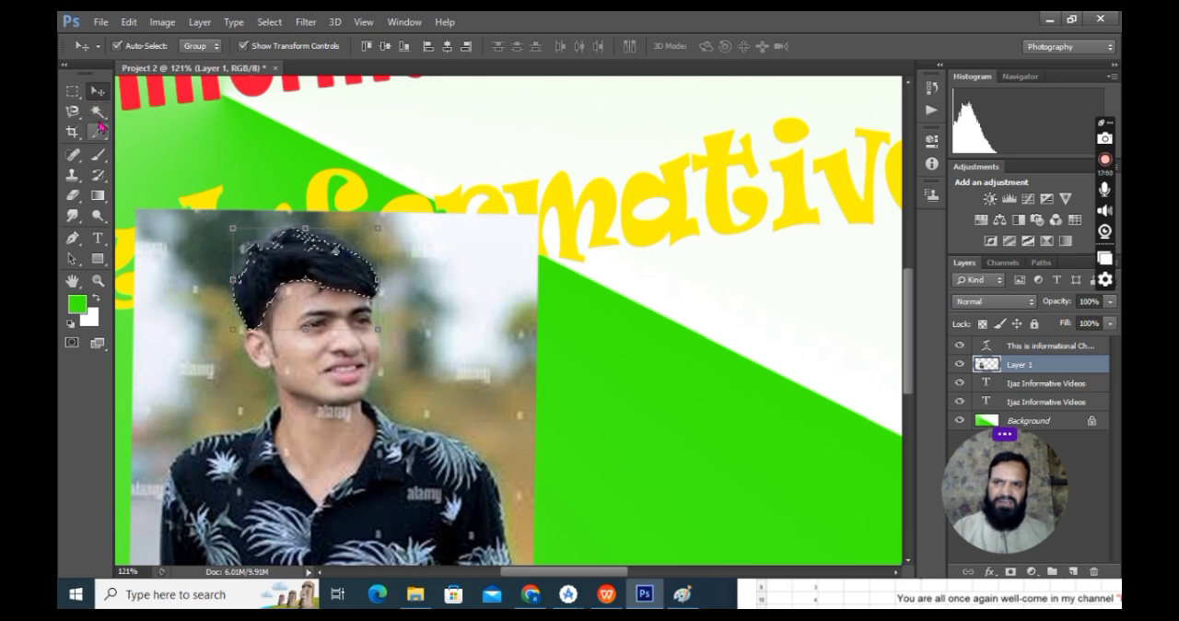
Step: Switch to the Magnetic Lasso tool, looking over the other selection and lasso tool variants
left_click(98, 111)
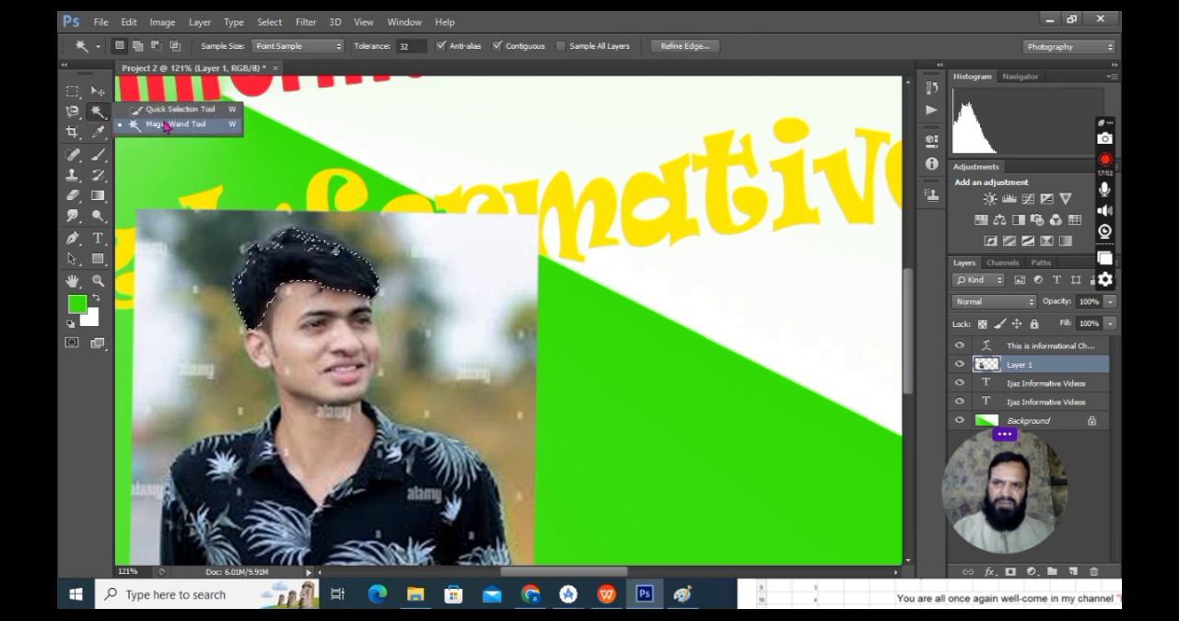
left_click(73, 113)
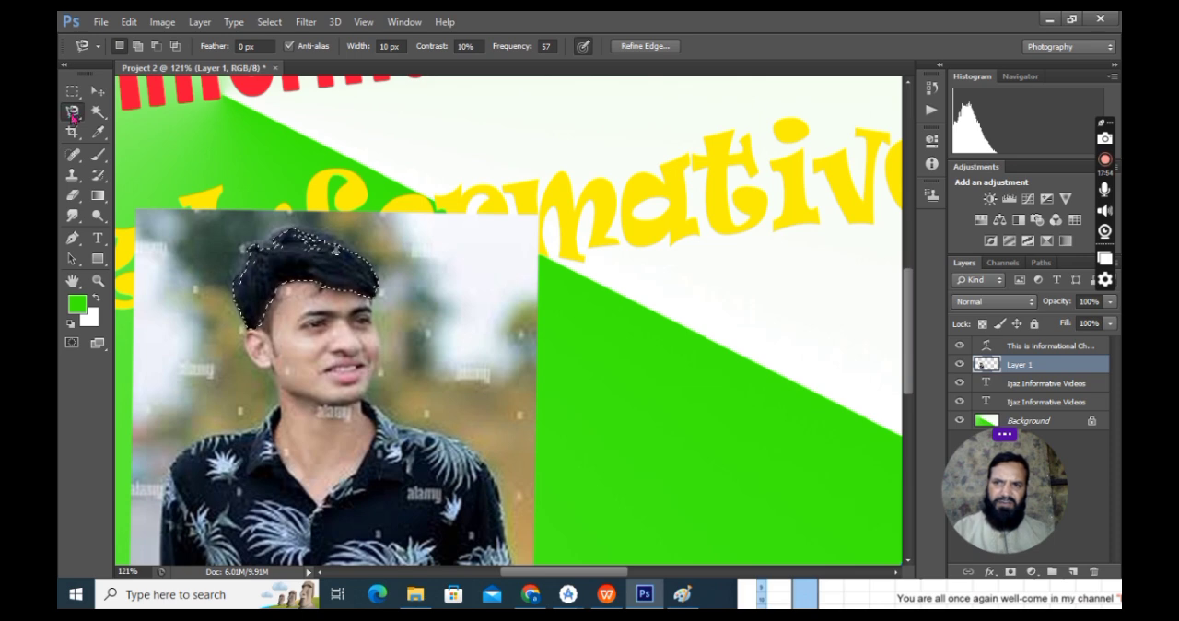
left_click(74, 113)
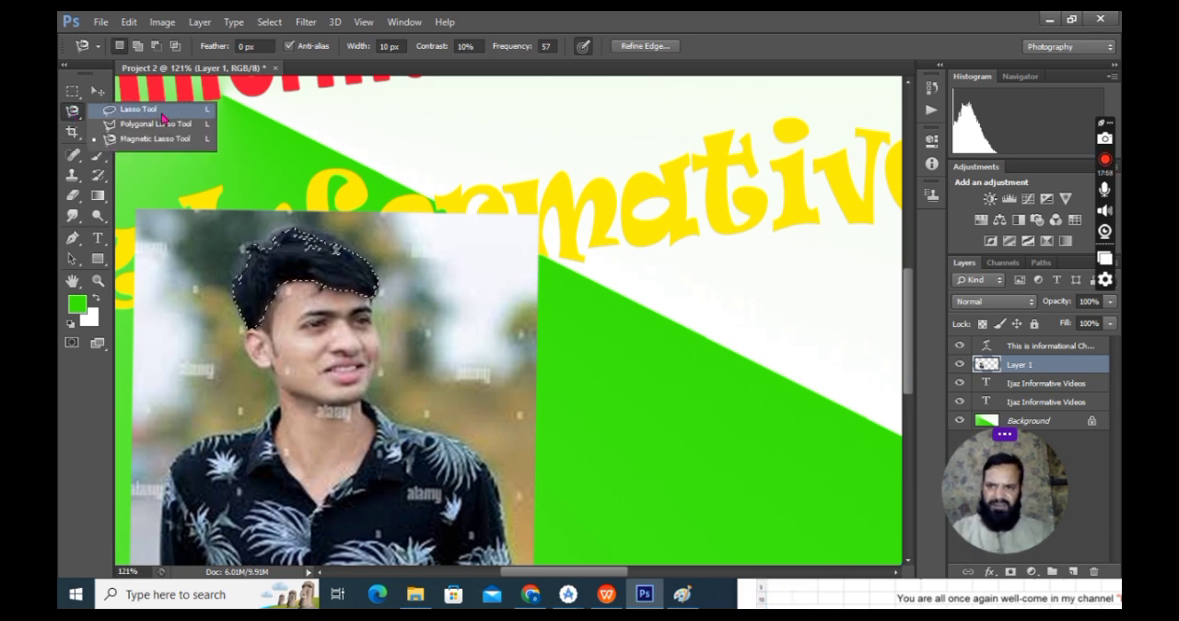
left_click(481, 314)
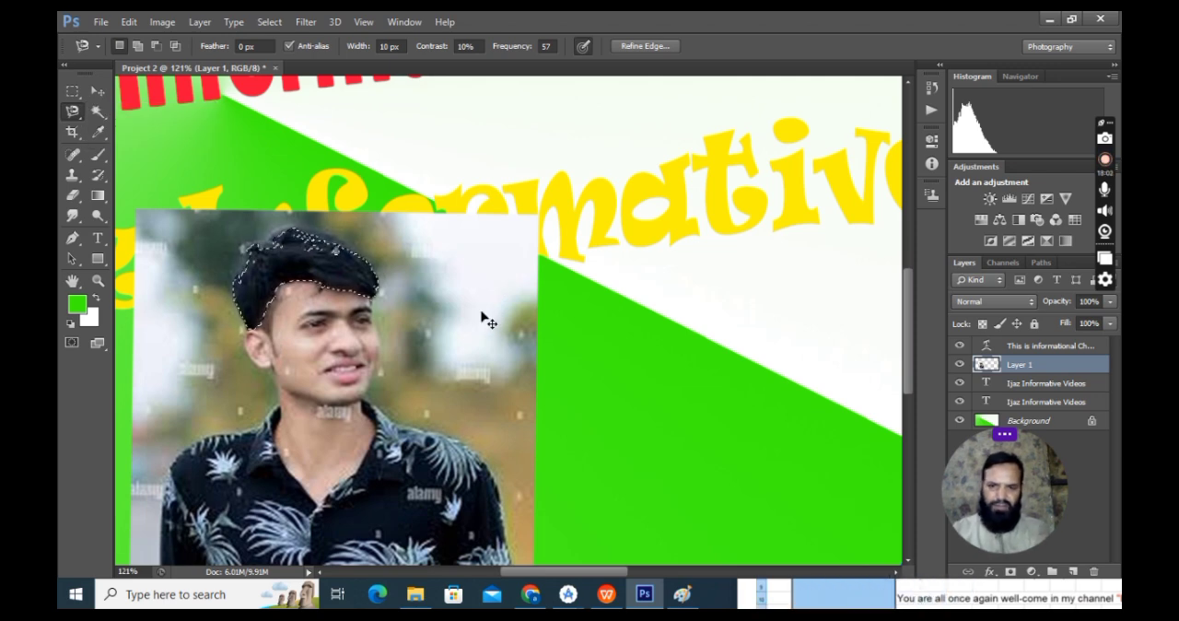
Step: Clear the hair selection, outline the man's head and upper body with the Polygonal Lasso tool, and move the cut-out beside the photo
key("ctrl+d")
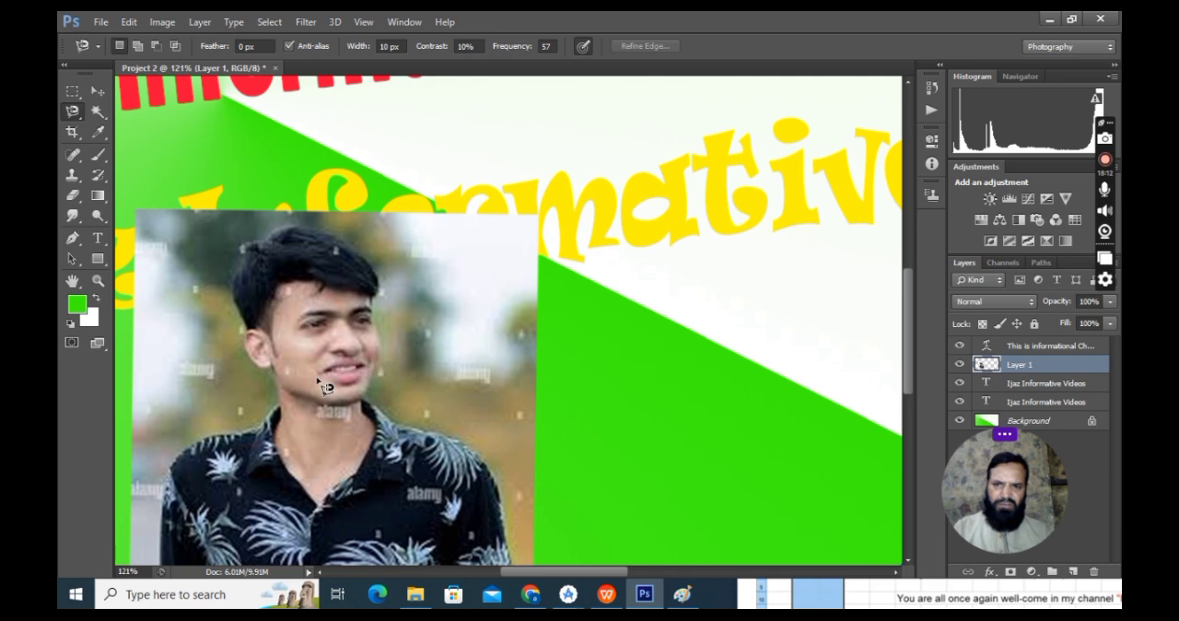
right_click(72, 113)
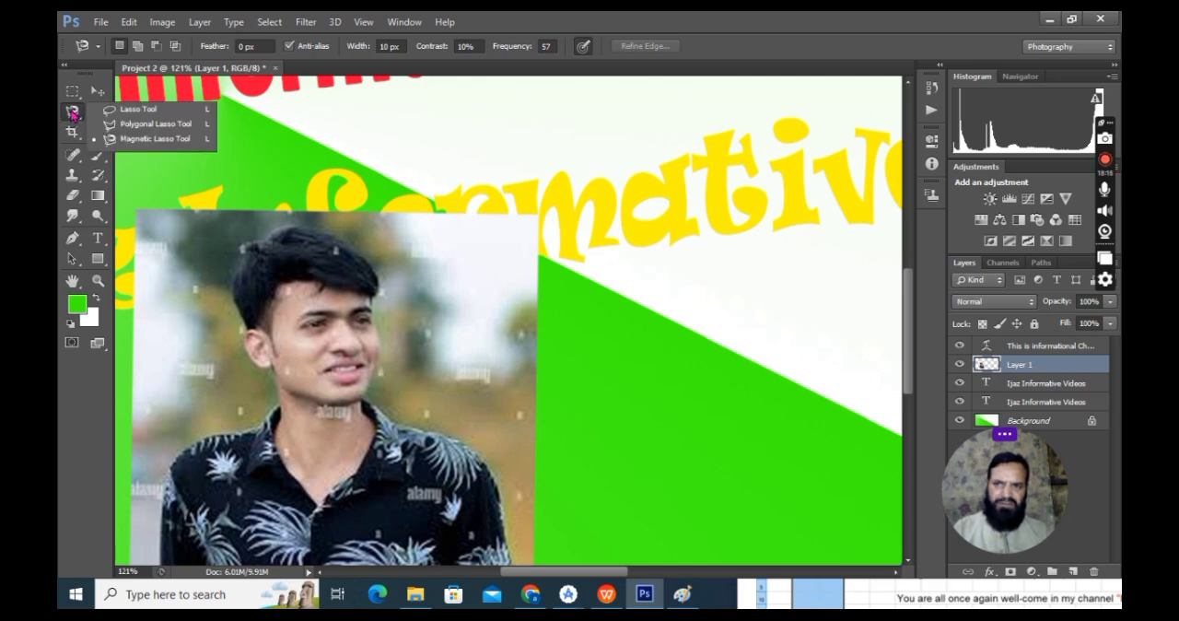
left_click(142, 127)
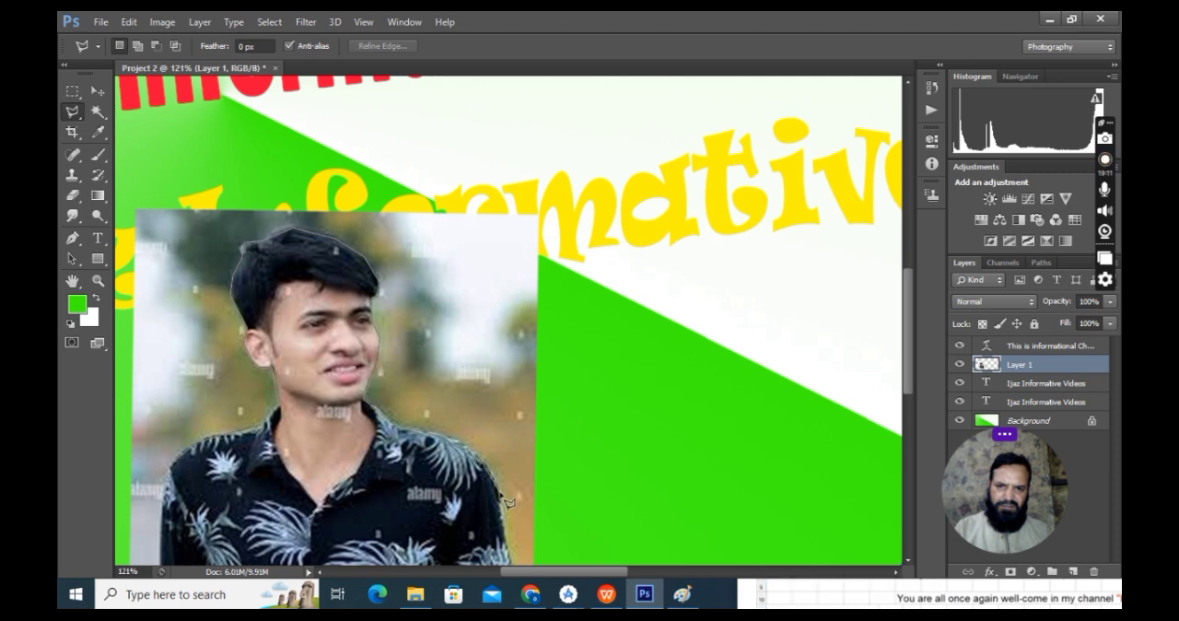
left_click(513, 558)
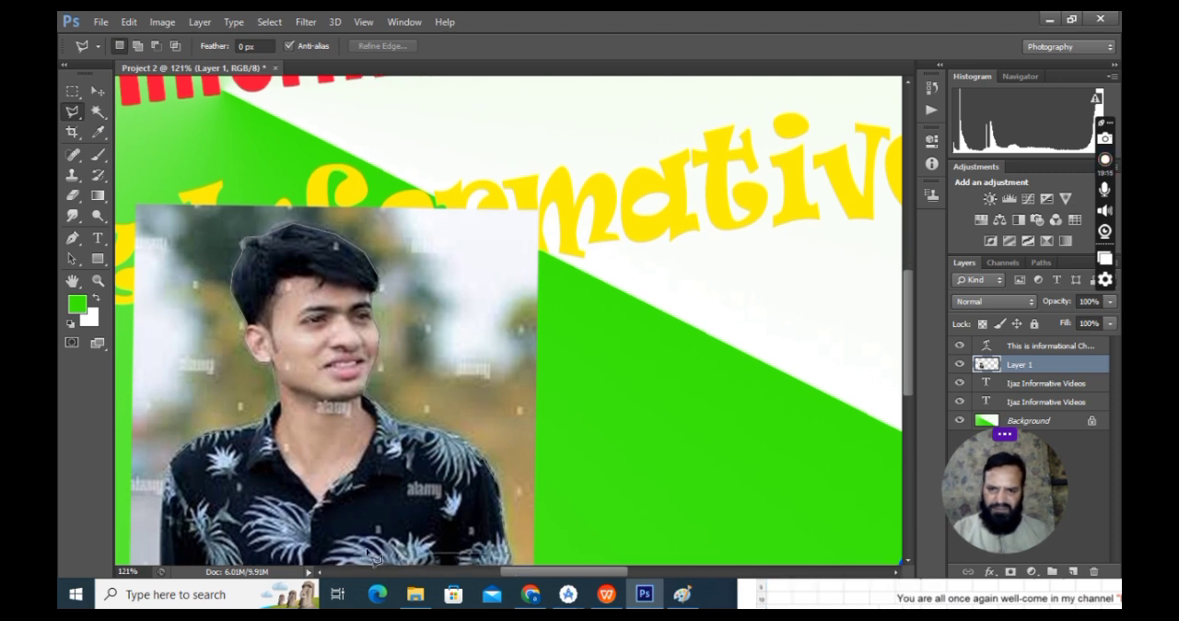
left_click(162, 559)
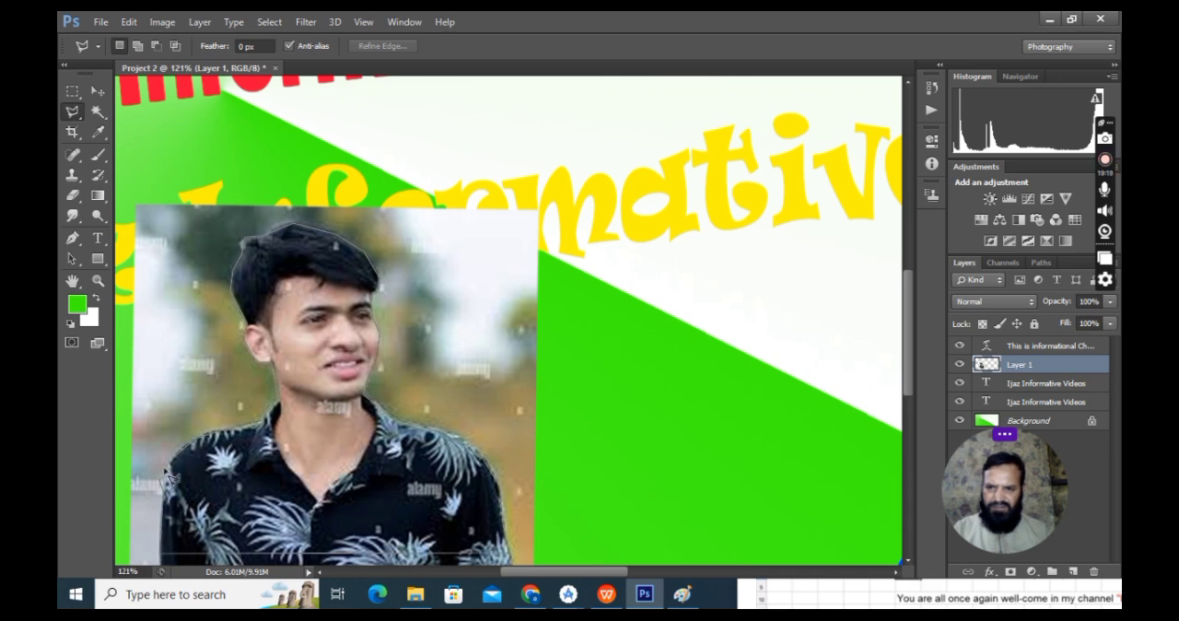
double_click(221, 442)
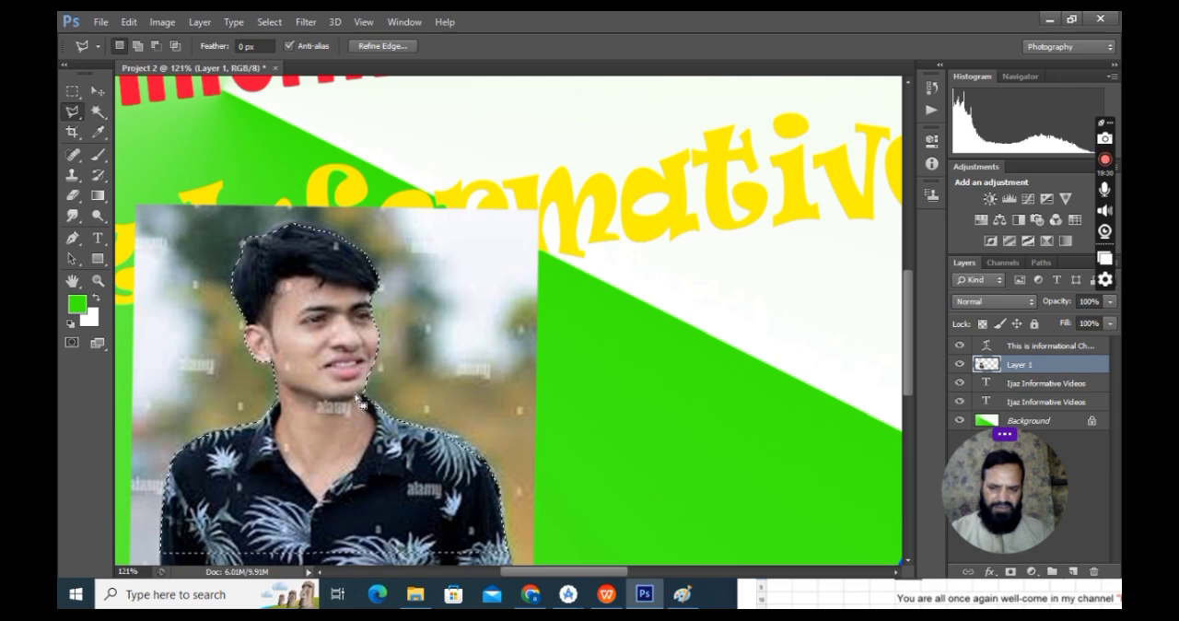
left_click_drag(335, 383, 714, 369)
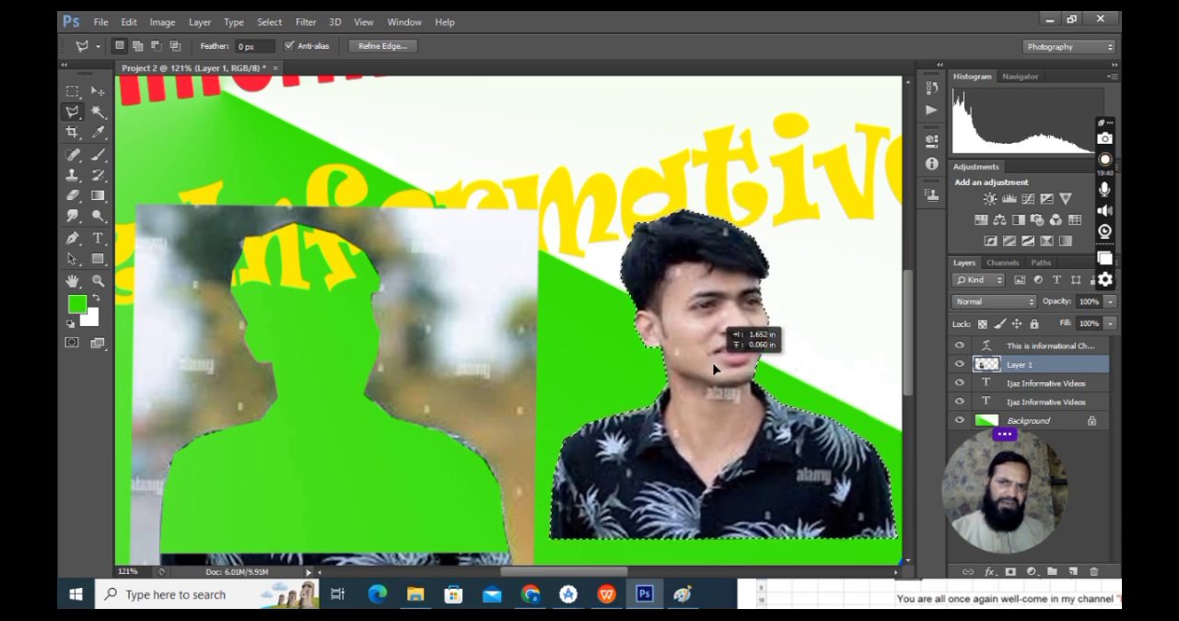
left_click_drag(714, 368, 714, 368)
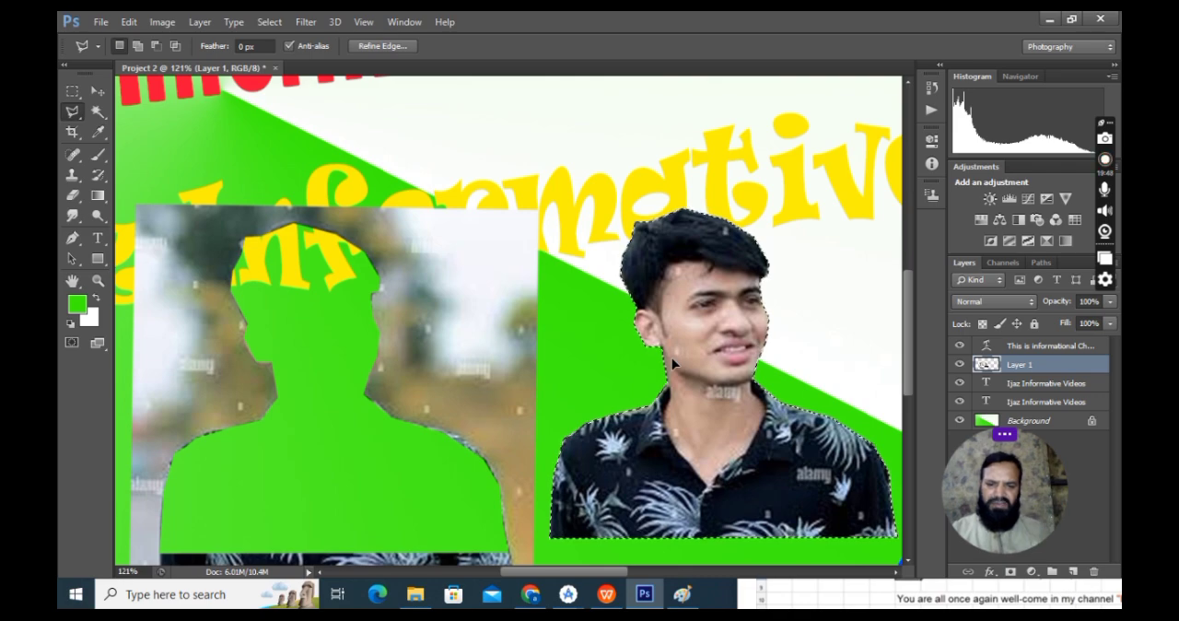
Step: Create a new white document 2100 pixels wide and 1200 pixels high at 300 pixels/inch in RGB Color
key("ctrl+n")
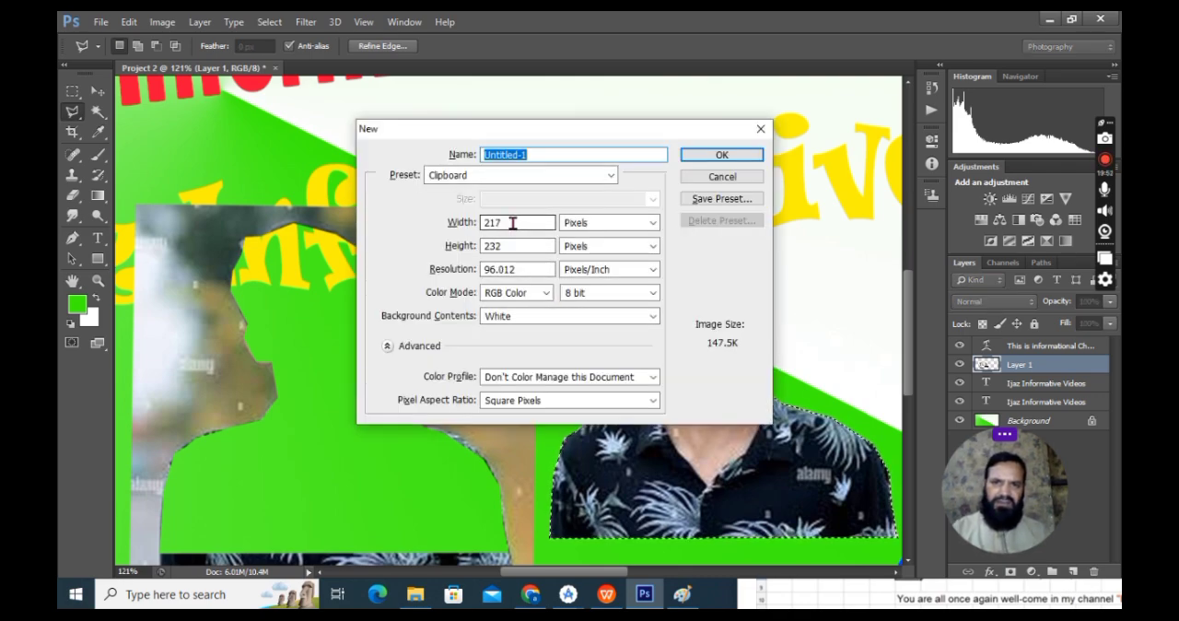
left_click_drag(513, 222, 409, 221)
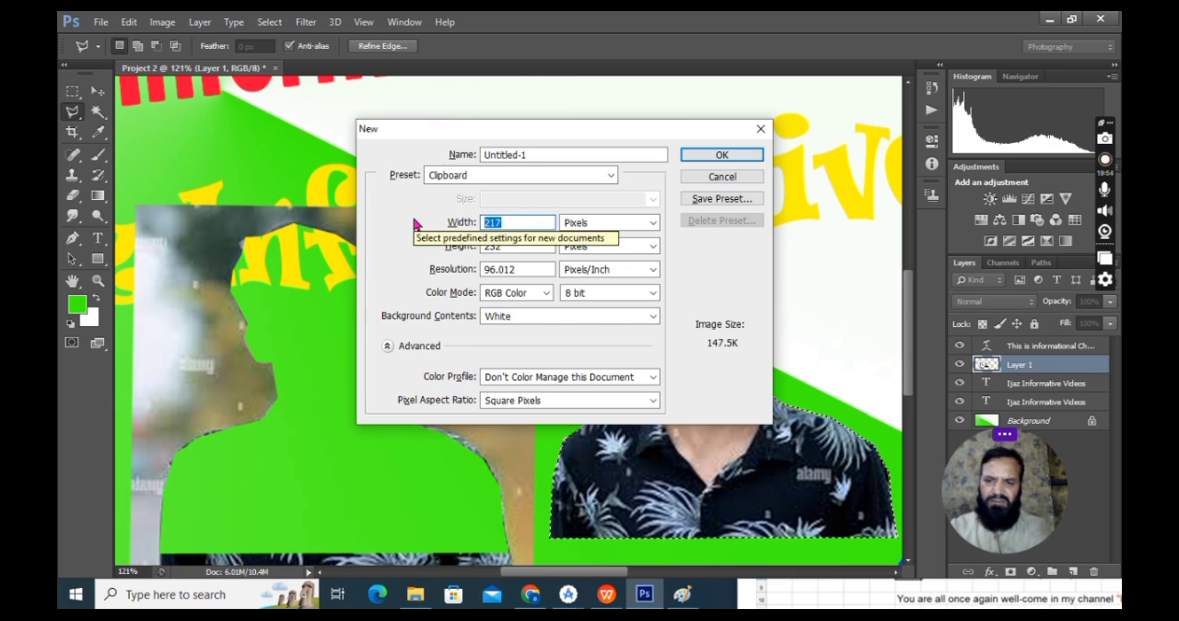
type("2100")
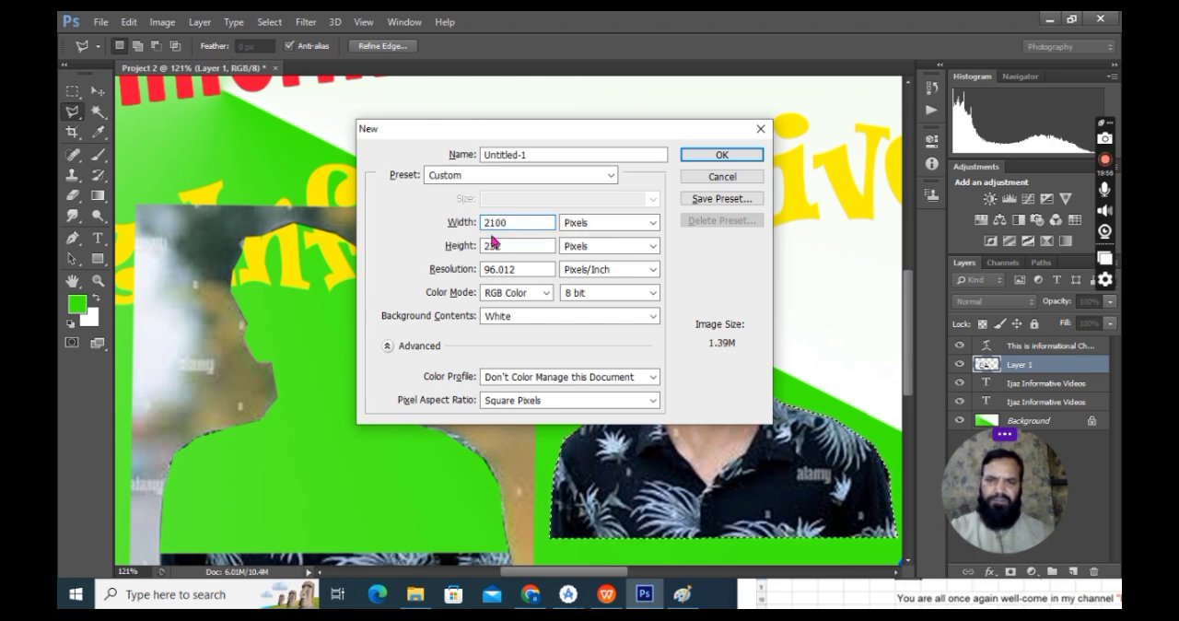
left_click_drag(512, 245, 434, 249)
type("12")
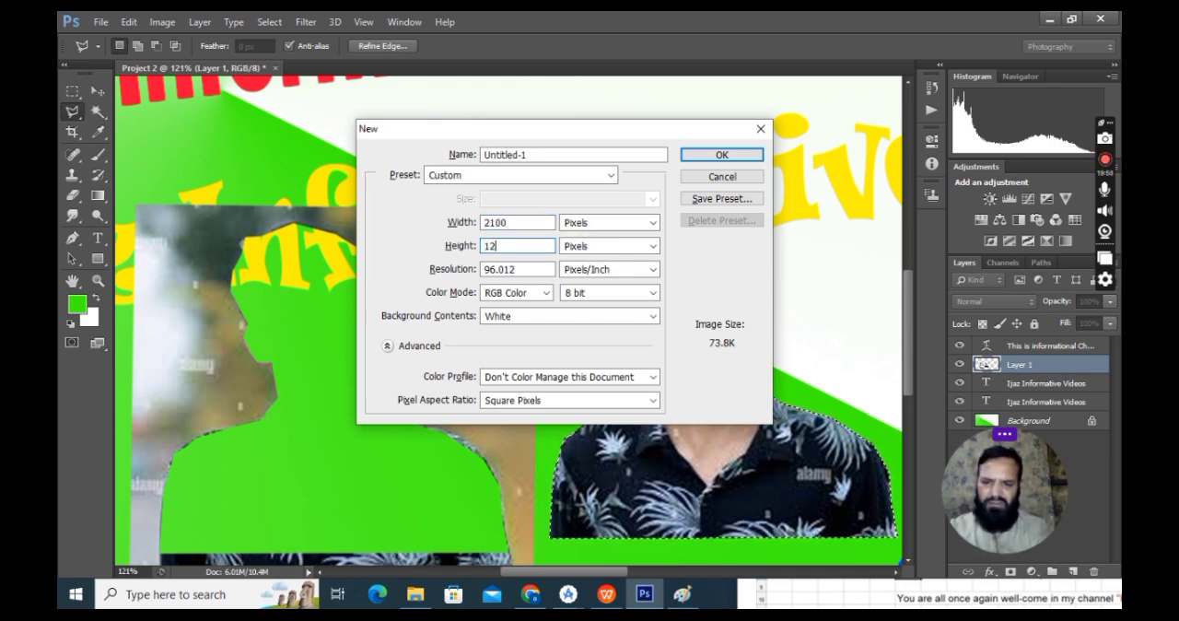
type("00")
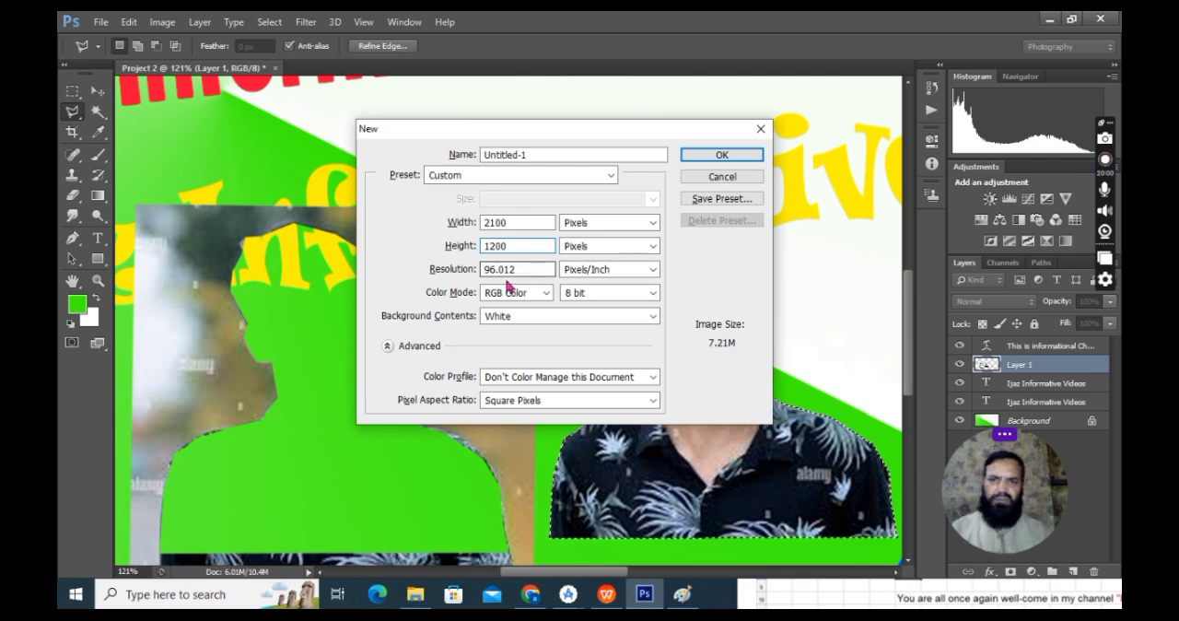
left_click_drag(542, 269, 411, 277)
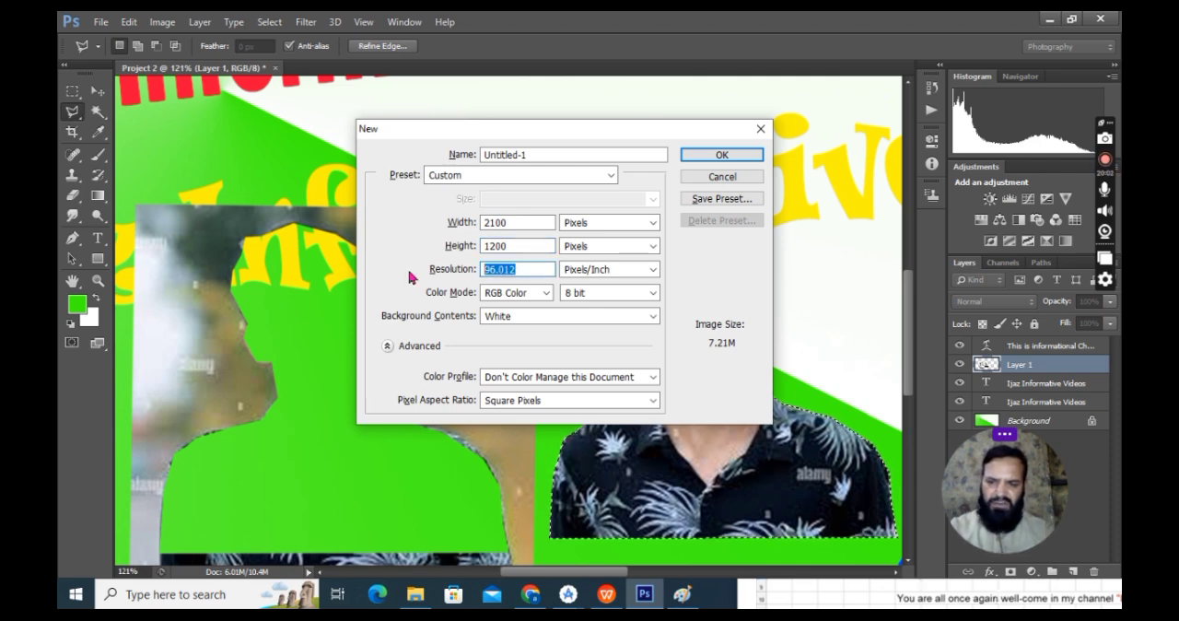
type("300")
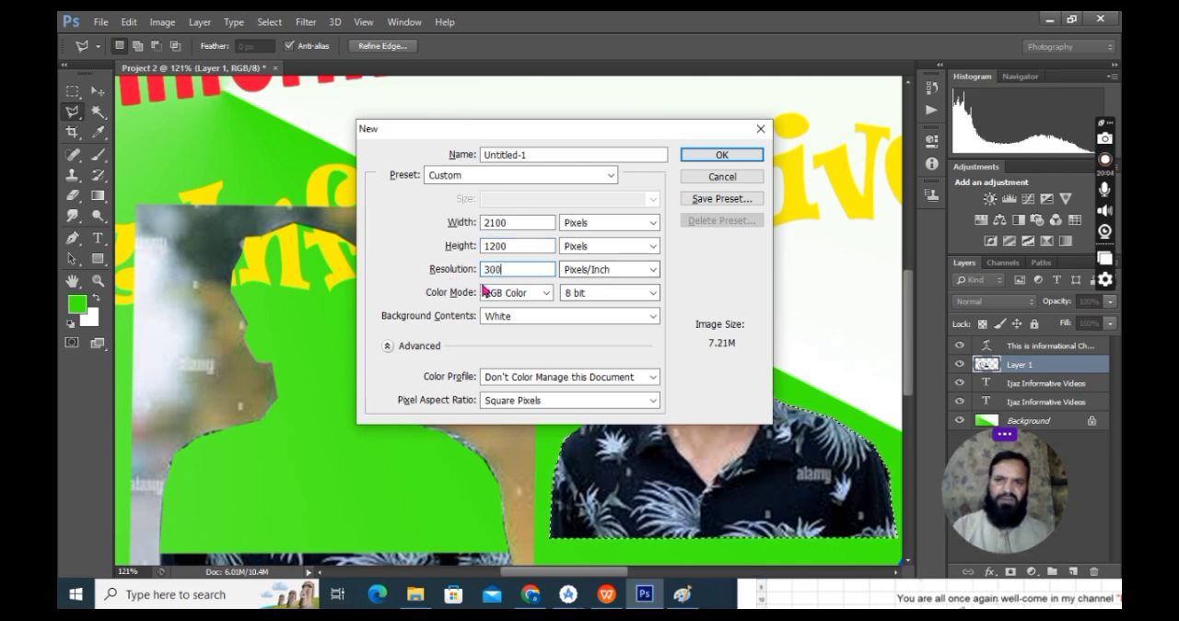
left_click(723, 156)
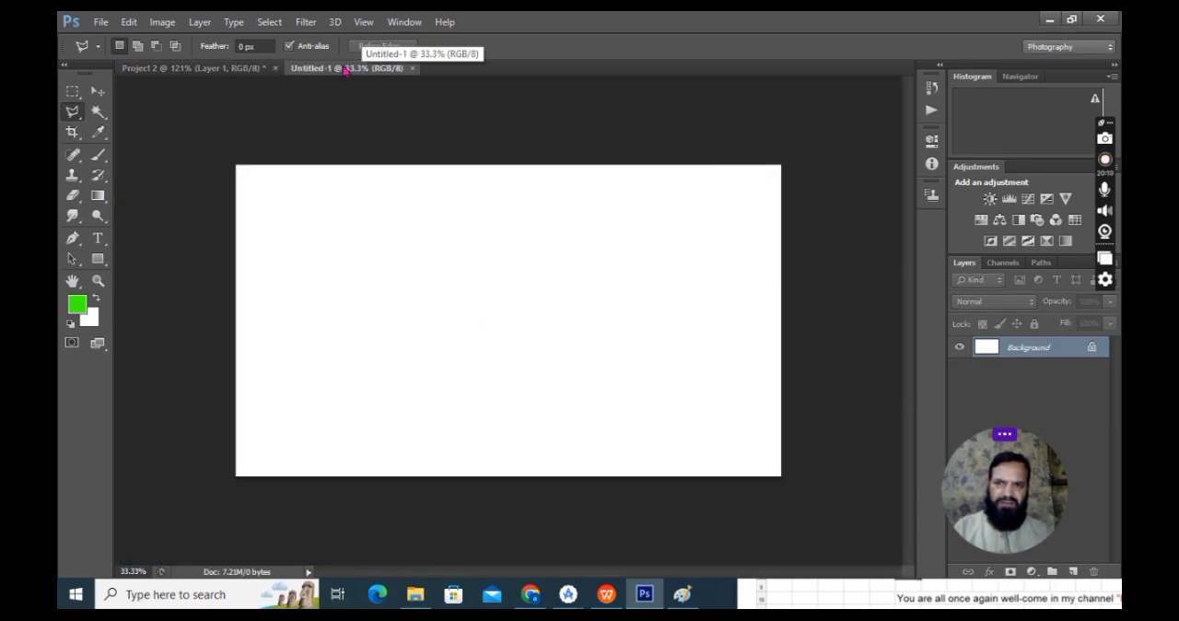
Step: Copy the man's cut-out from Project 2 into the new document and enlarge it to 207.55% width and 197.44% height
left_click(221, 70)
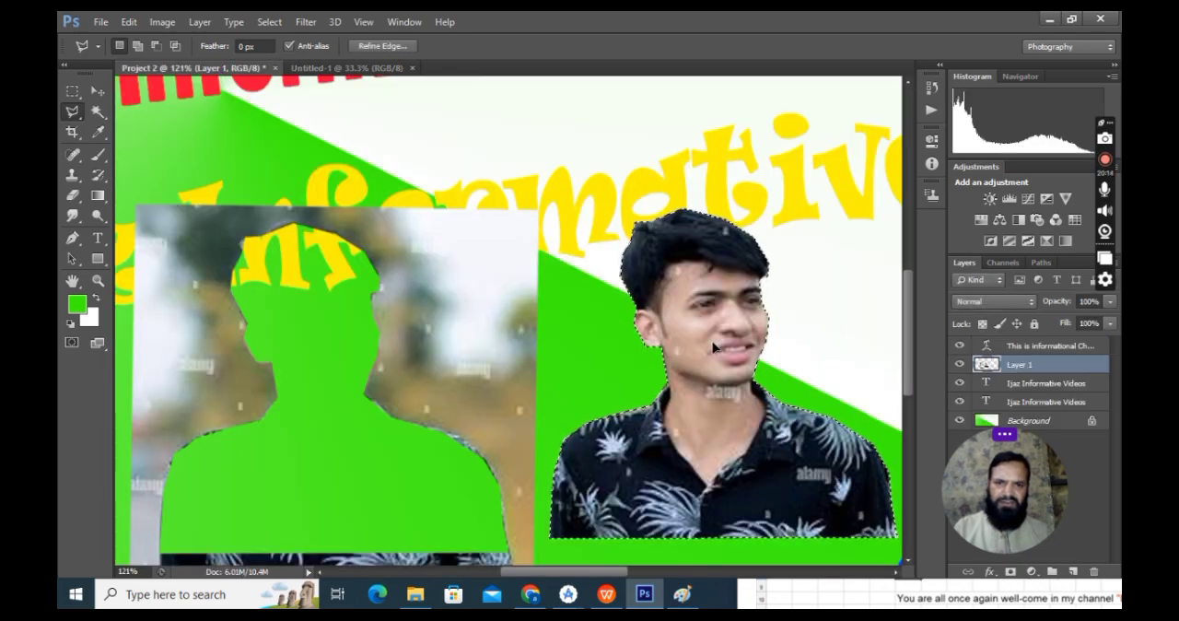
left_click_drag(656, 329, 553, 397)
left_click(97, 92)
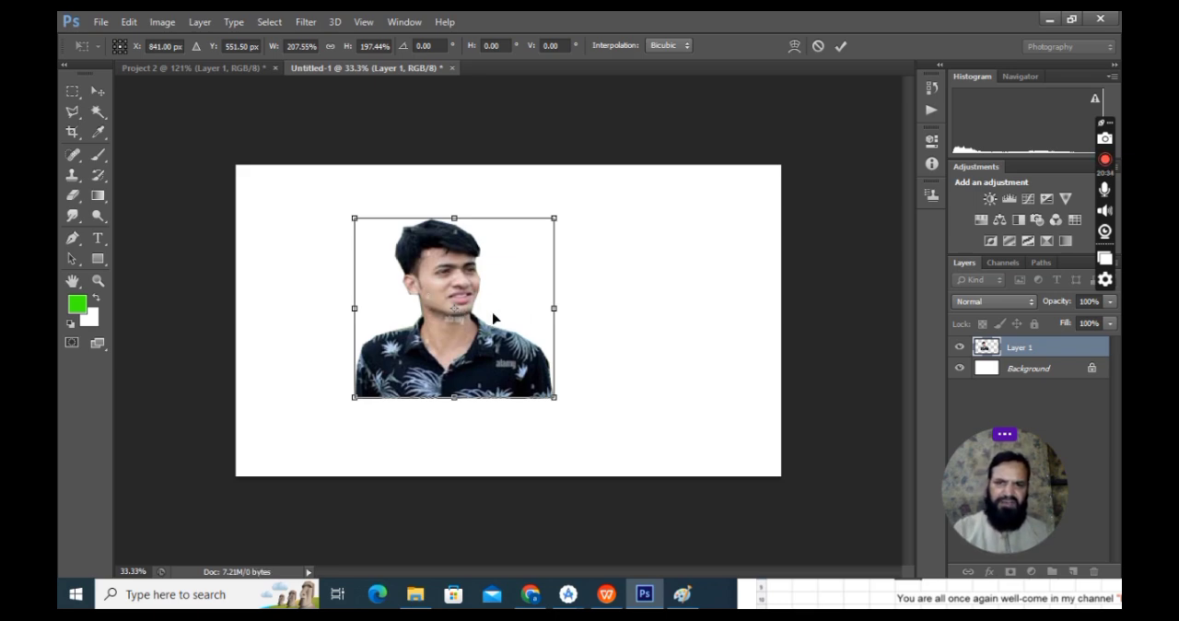
left_click(97, 90)
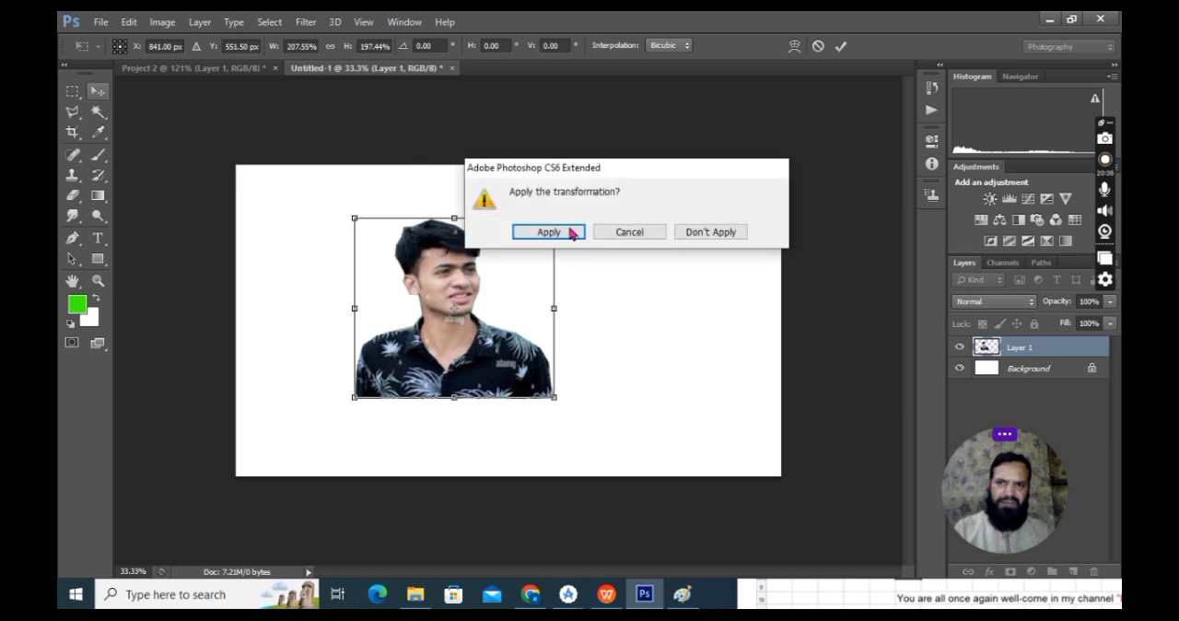
left_click(570, 234)
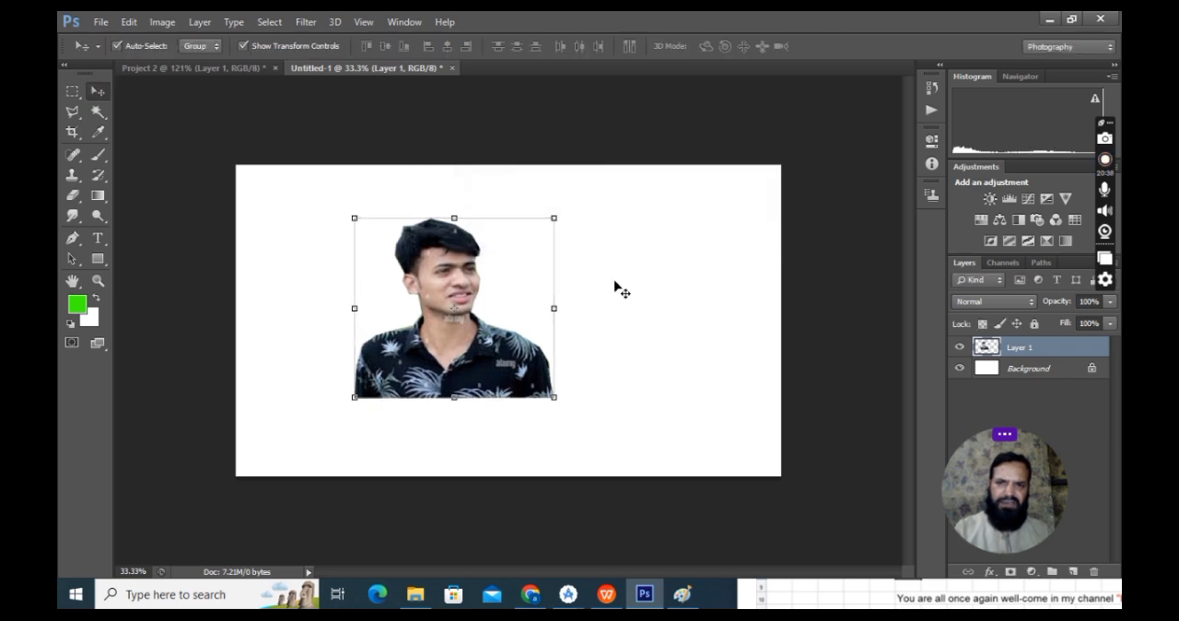
Step: Select the Background layer of the new document and open the foreground colour for editing
key("z")
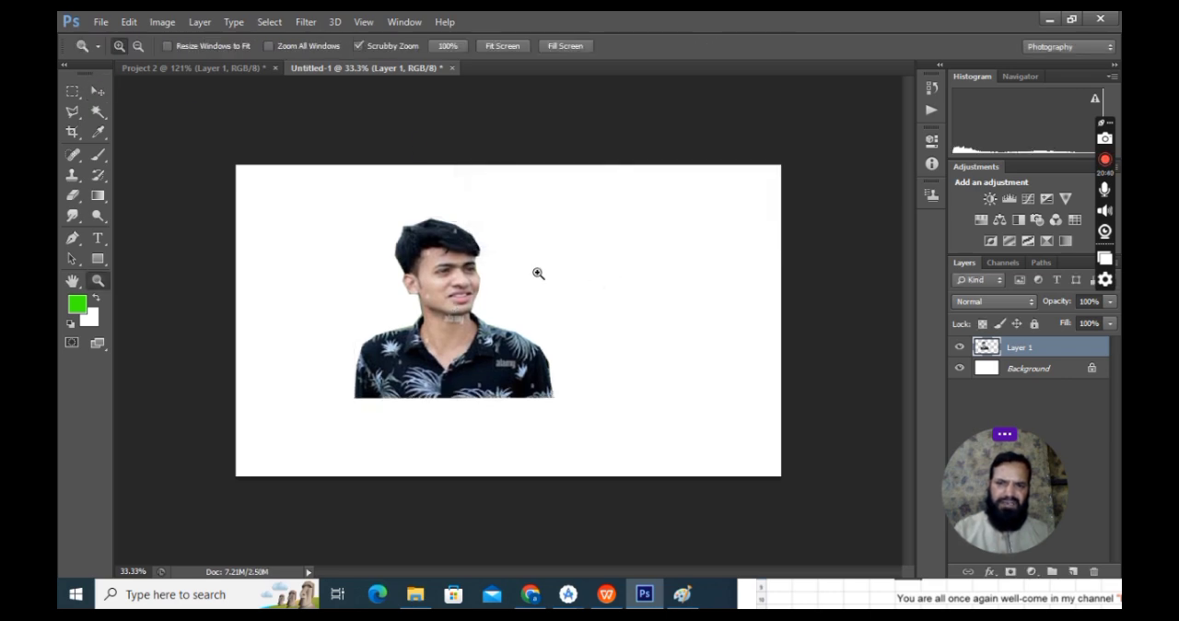
left_click_drag(519, 258, 539, 302)
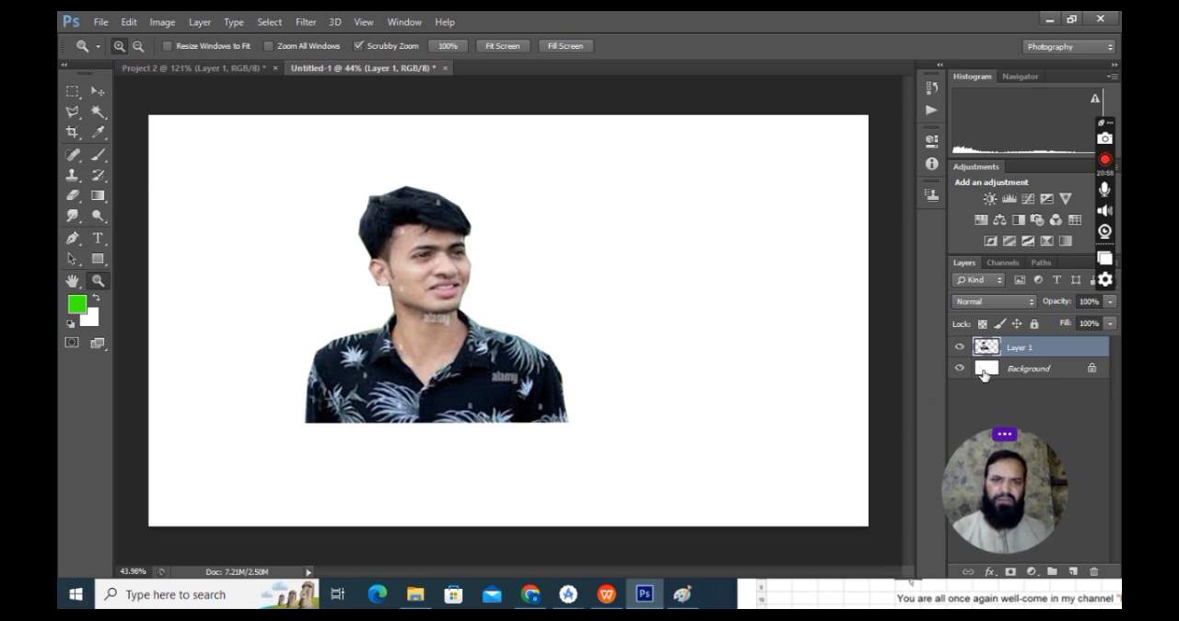
left_click(1022, 369)
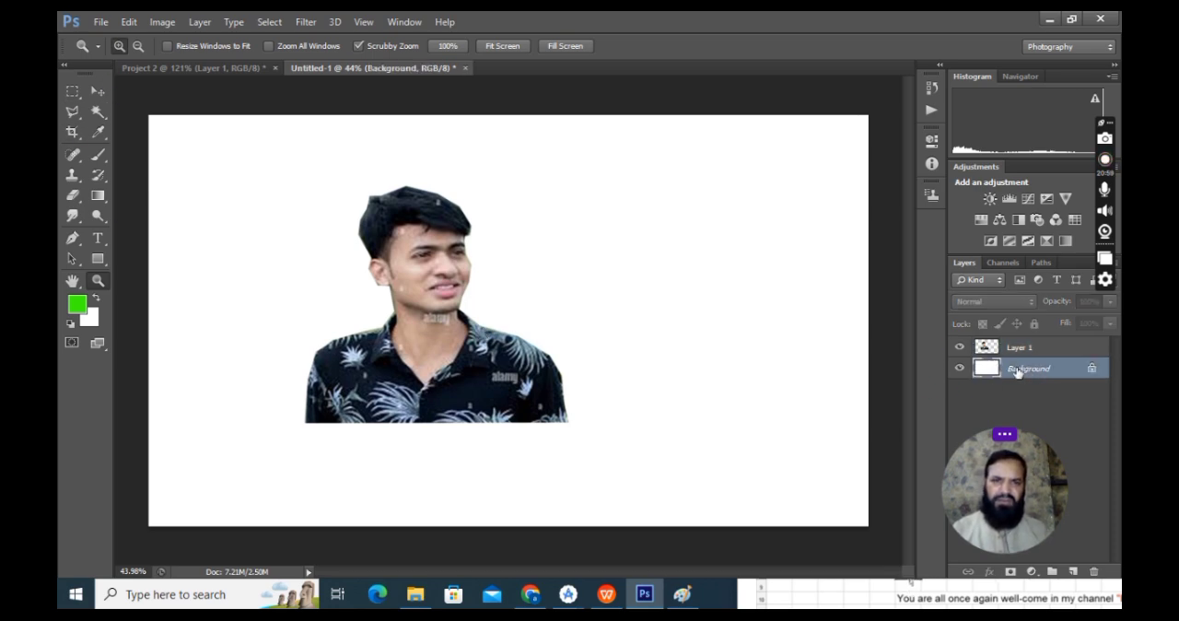
left_click(78, 306)
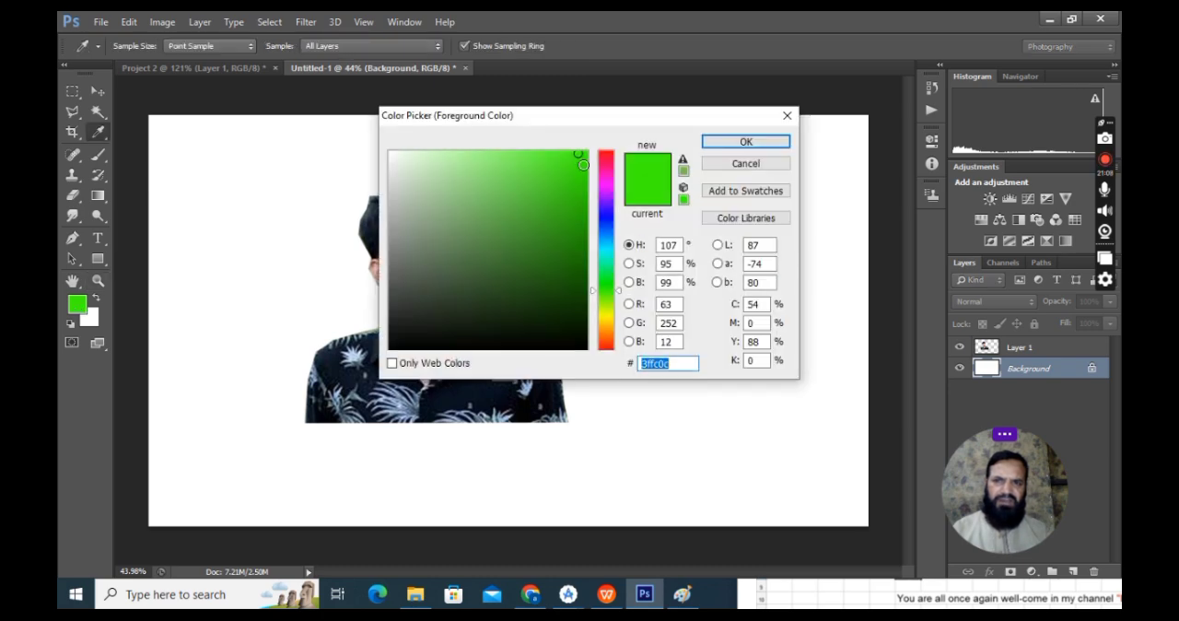
Step: Try bright blue 099bf7 as the foreground colour, and revert to the current green
left_click(581, 158)
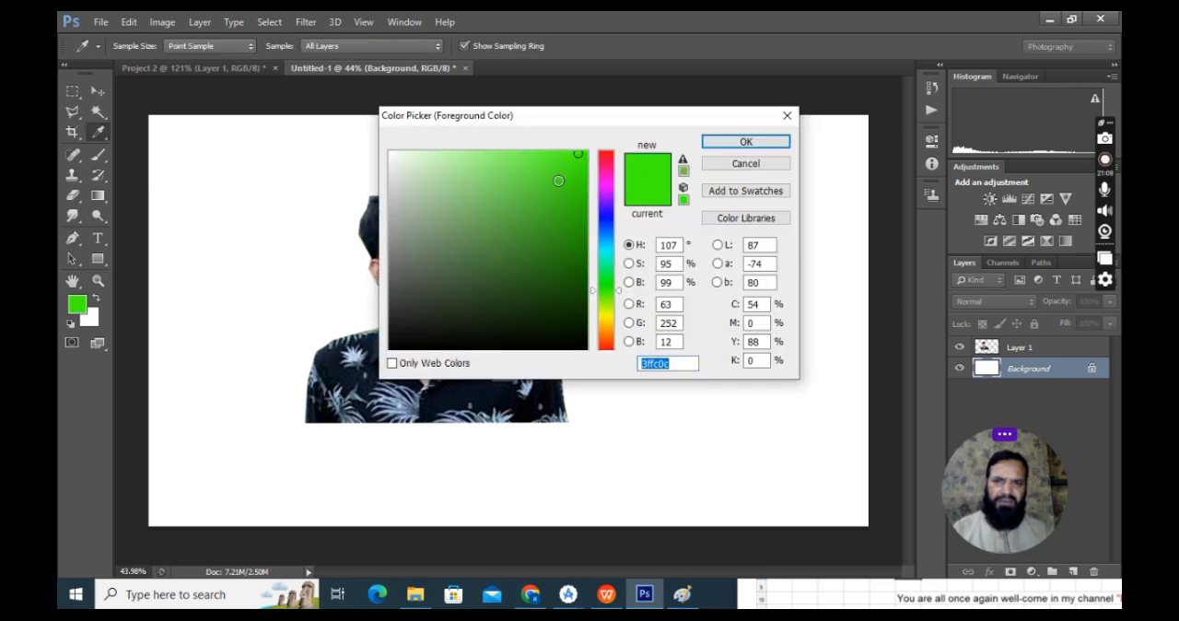
left_click(605, 238)
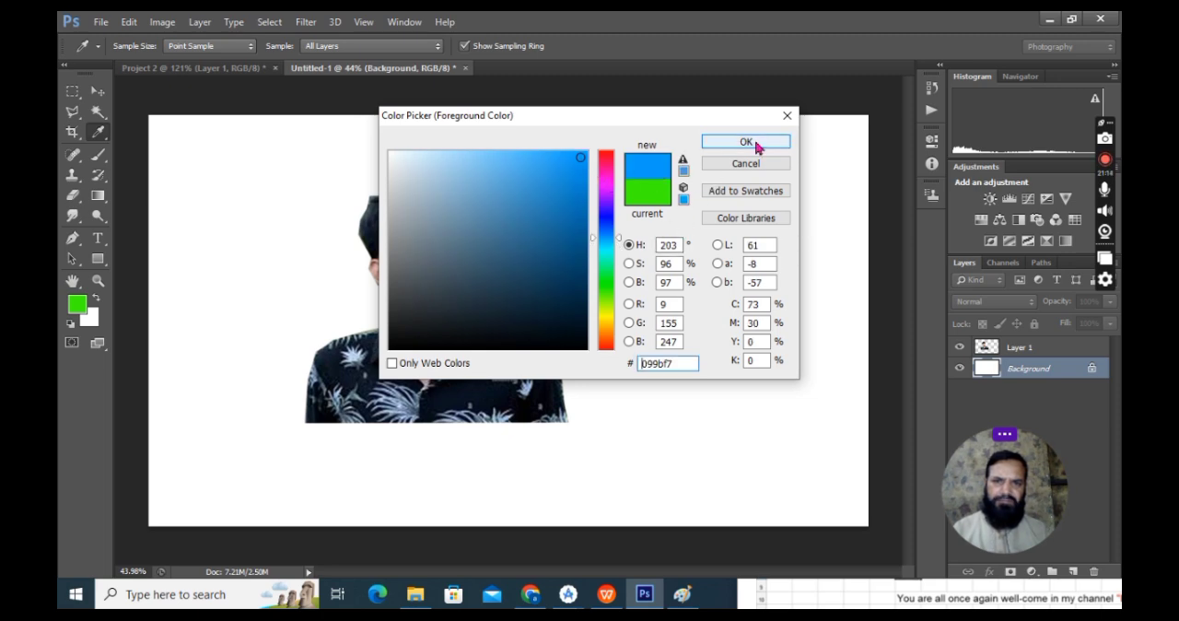
left_click(643, 195)
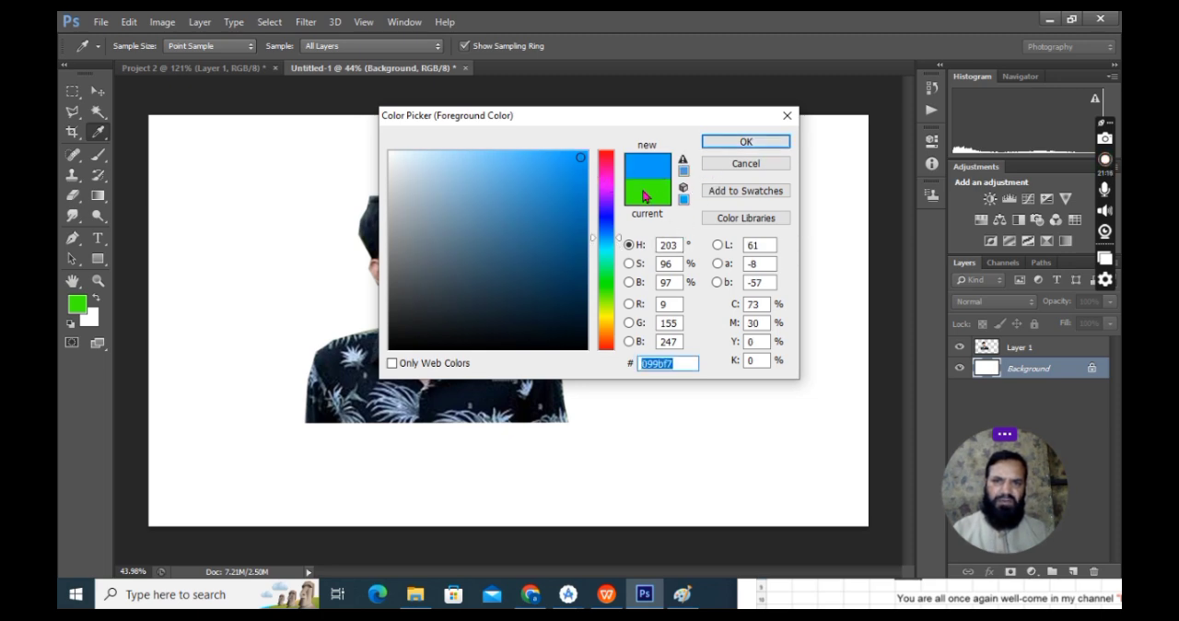
left_click(660, 196)
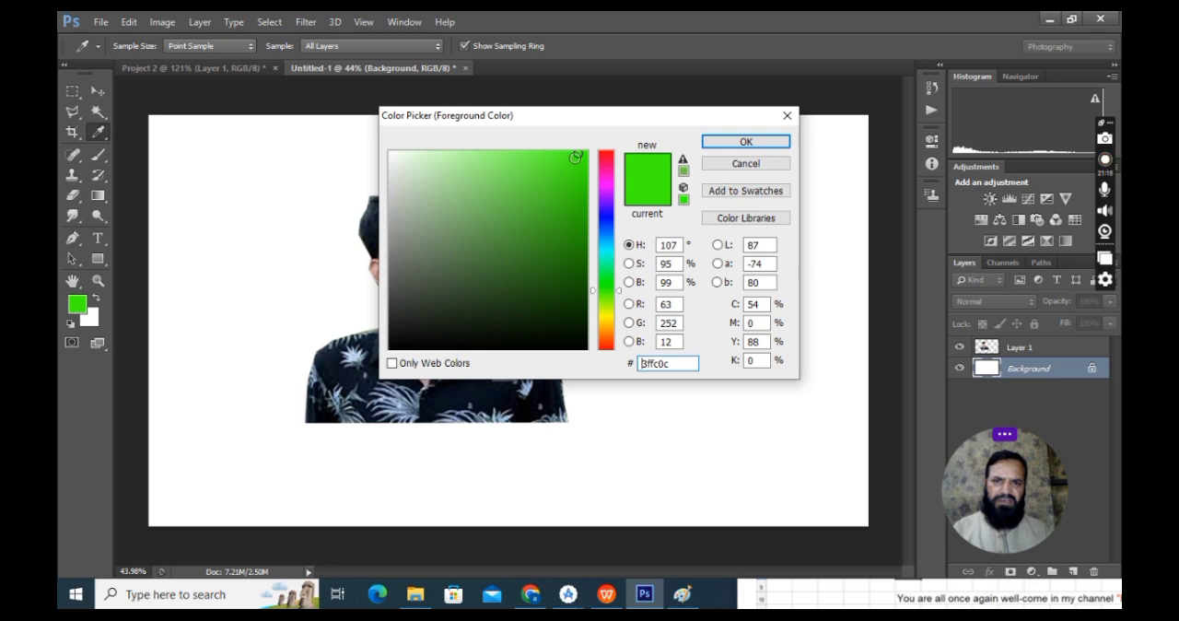
Step: Set the foreground colour to the muted green 6bb158
mouse_move(430, 246)
left_mouse_down()
mouse_move(408, 249)
mouse_move(429, 231)
mouse_move(475, 259)
mouse_move(497, 242)
mouse_move(488, 211)
left_mouse_up()
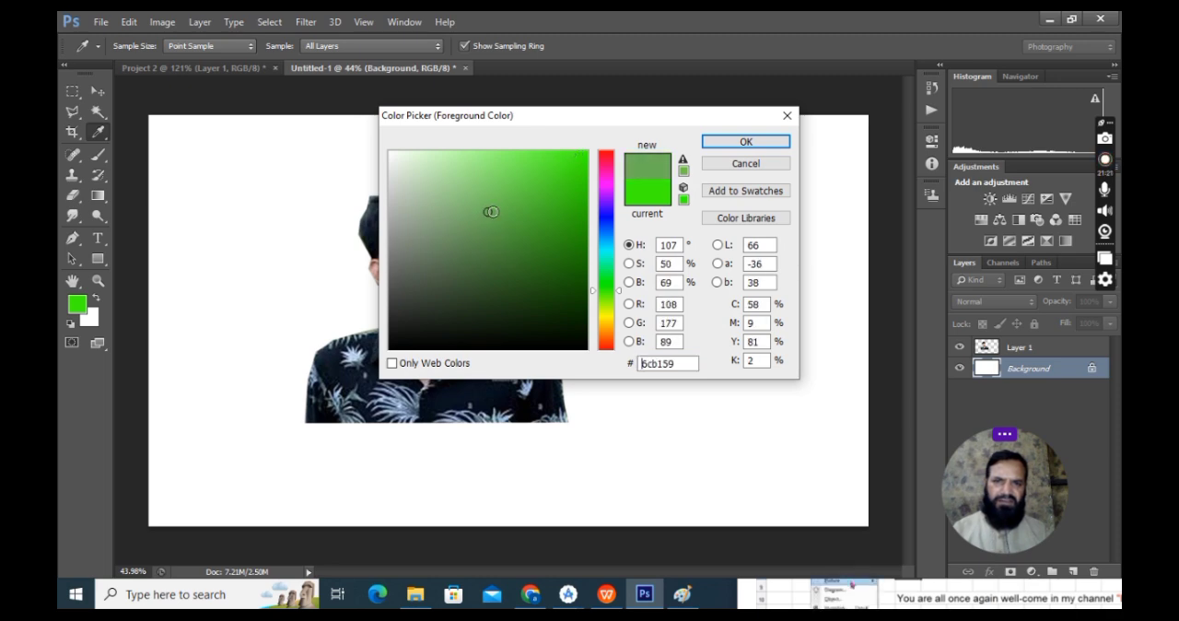
left_click(738, 144)
key("z")
left_click(736, 140)
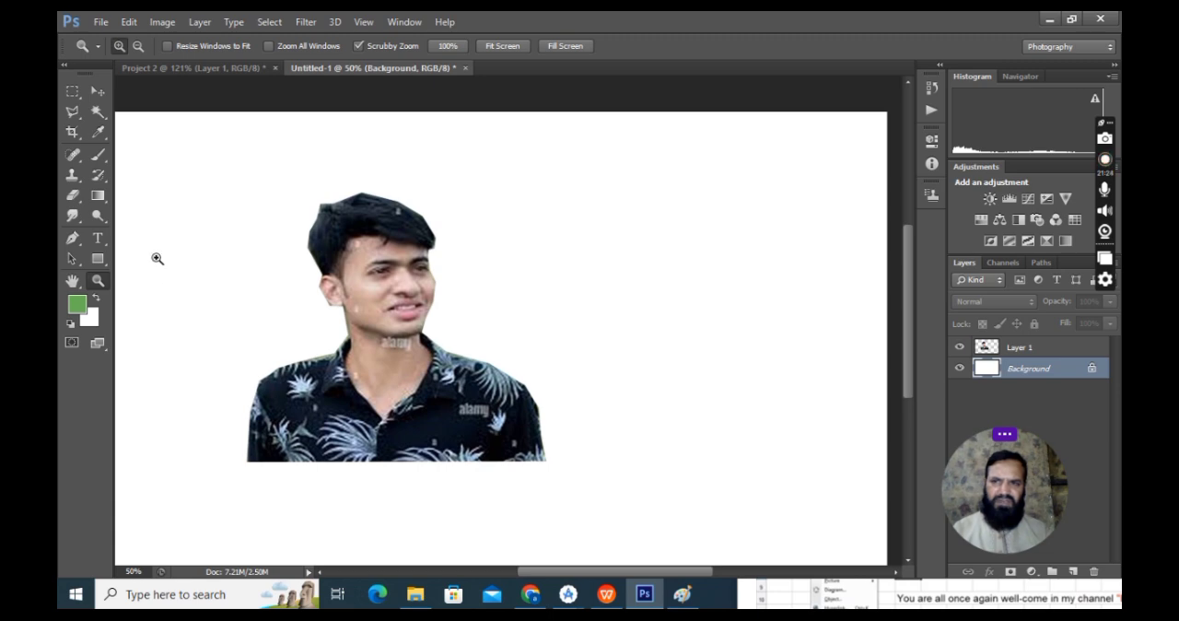
Step: Fill the white Background layer behind the man with the foreground green using the Paint Bucket tool
left_click(98, 195)
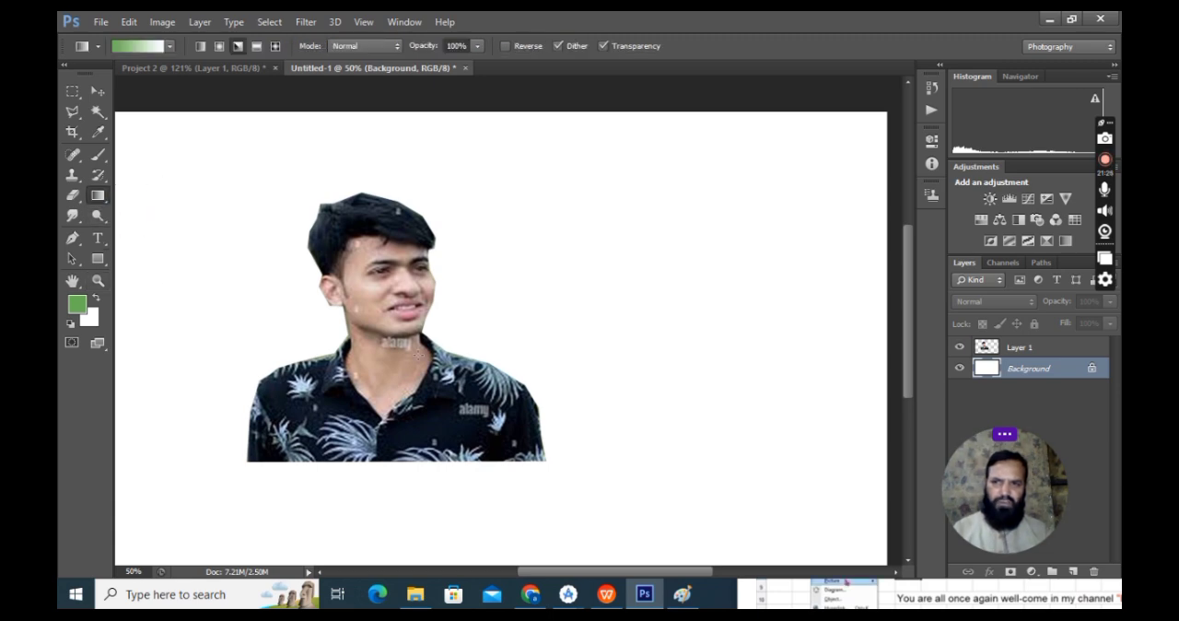
right_click(99, 199)
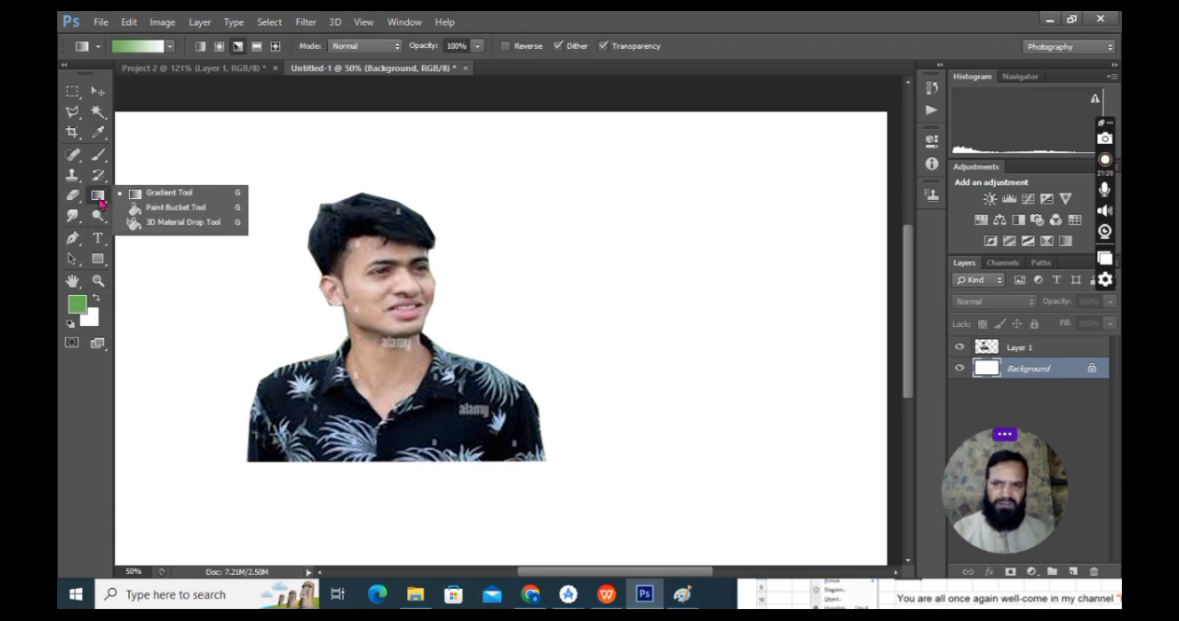
left_click(167, 210)
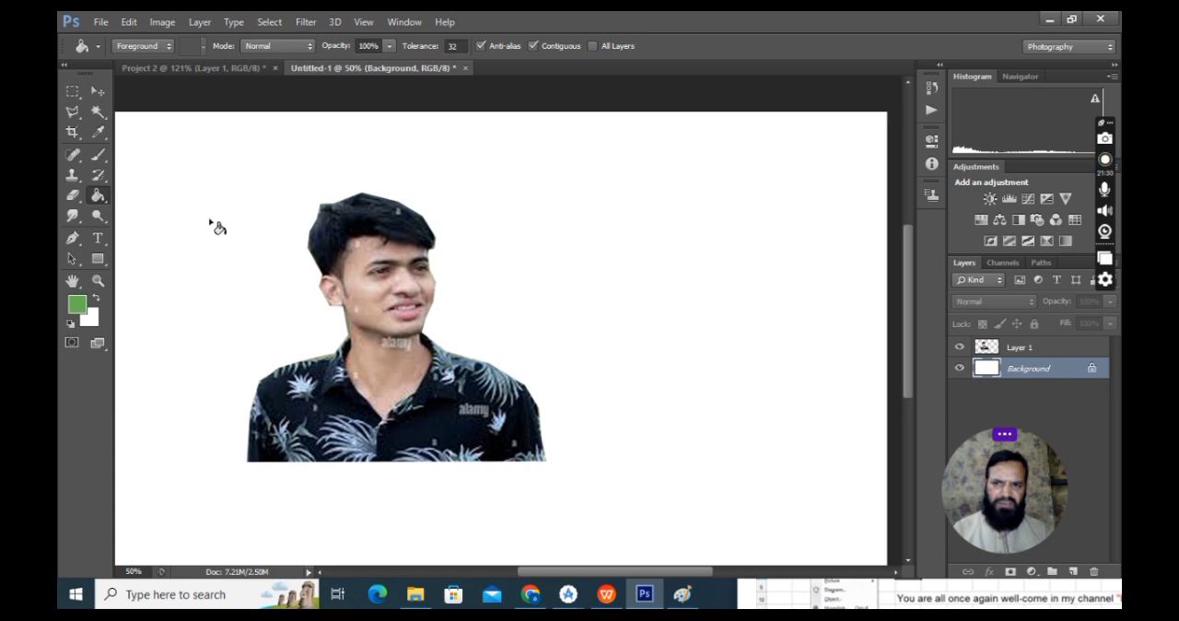
left_click(210, 225)
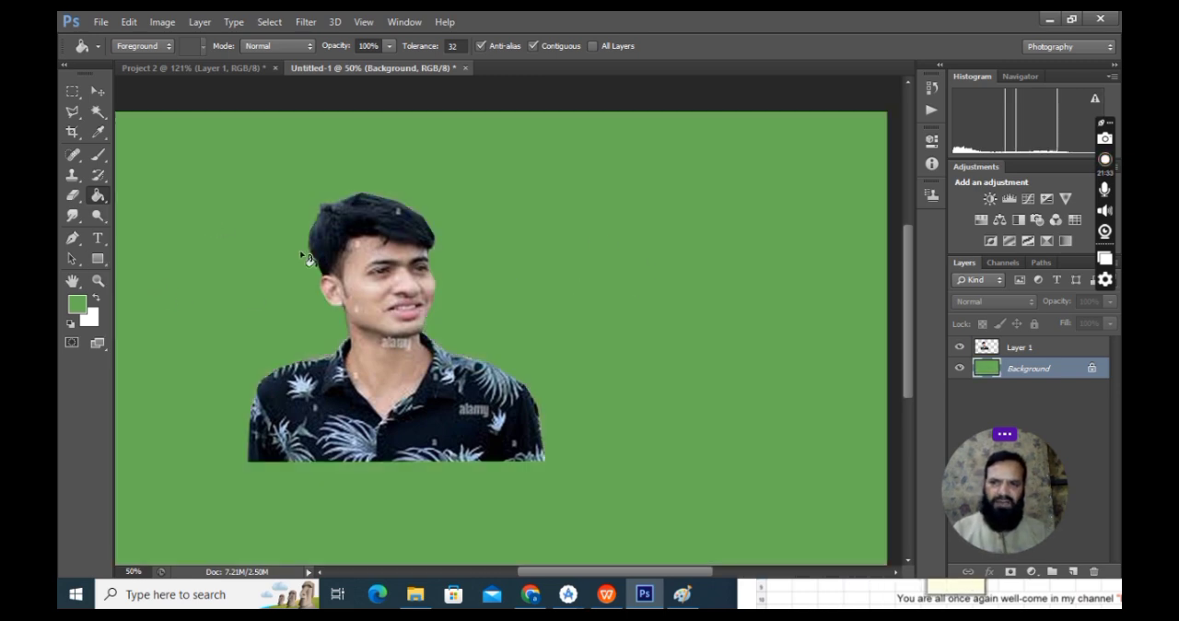
Step: Apply a green-to-white angle gradient diagonally across the Background layer with the Gradient tool, and open the gradient for editing
right_click(99, 199)
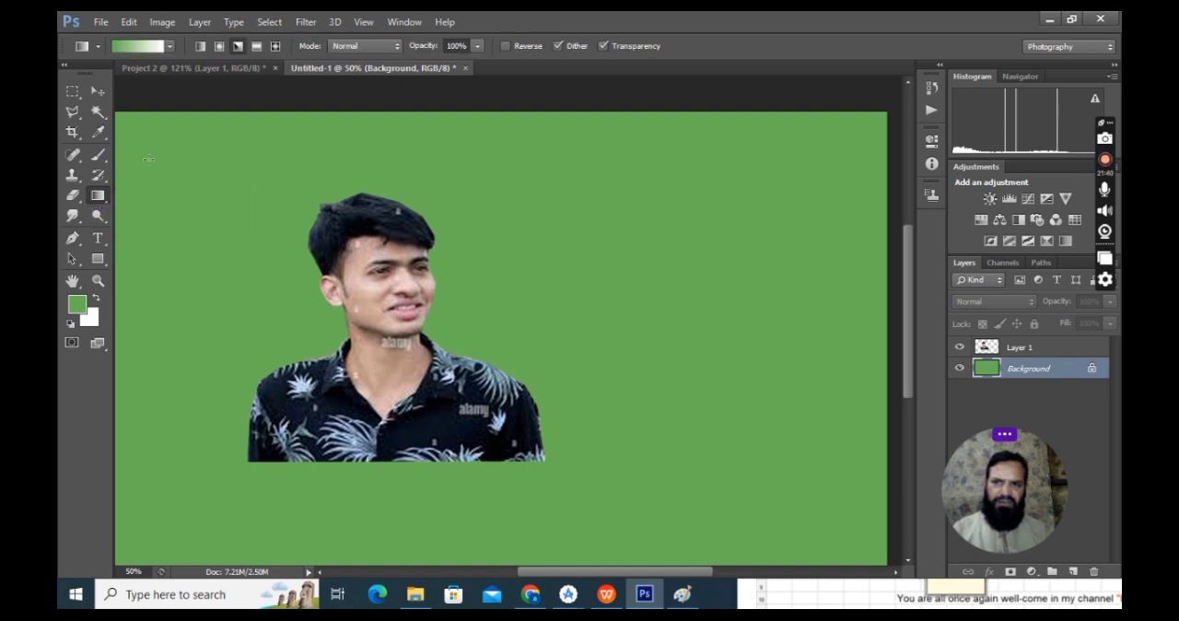
left_click_drag(147, 159, 226, 237)
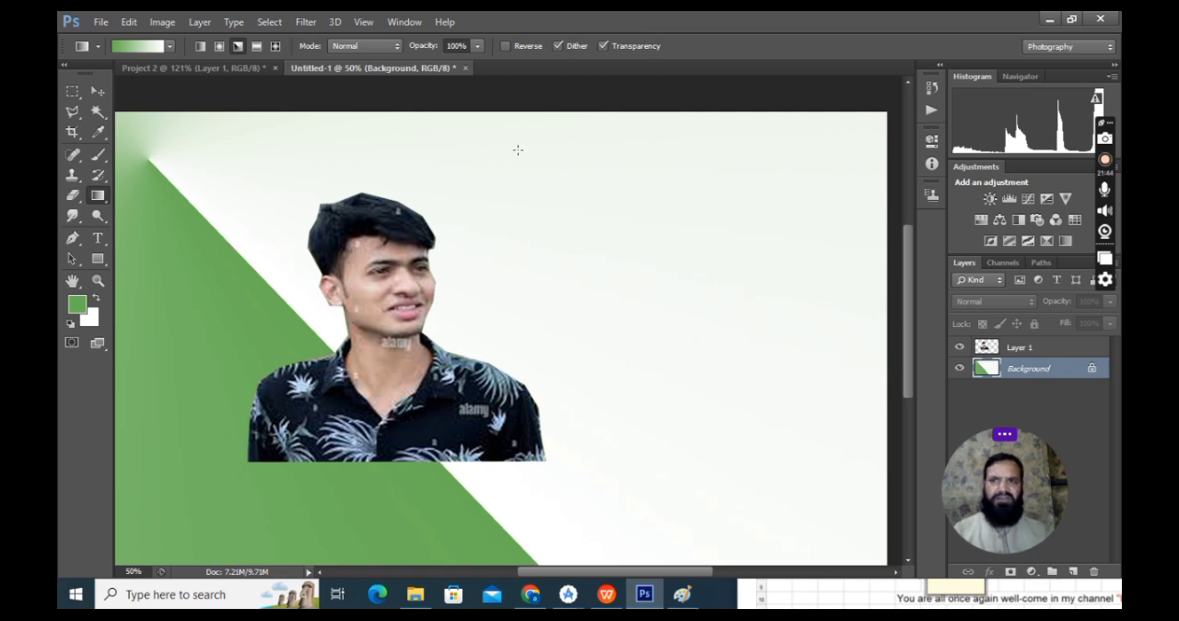
left_click(153, 46)
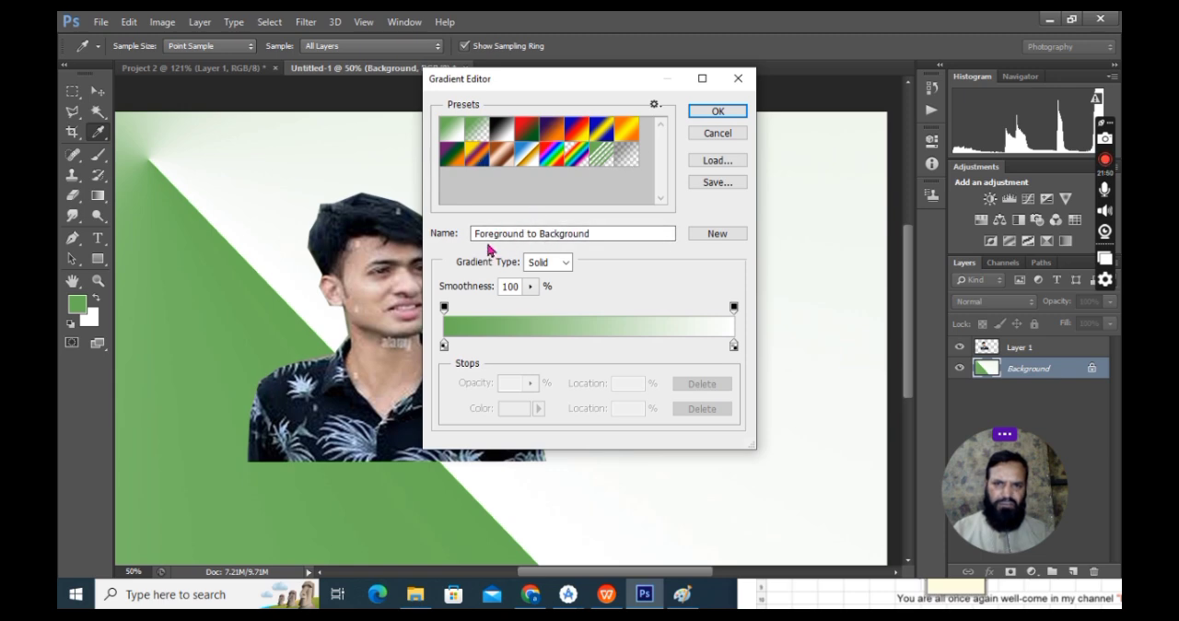
Step: Try the Noise gradient type, and return the gradient to Solid
left_click(564, 261)
left_click(568, 266)
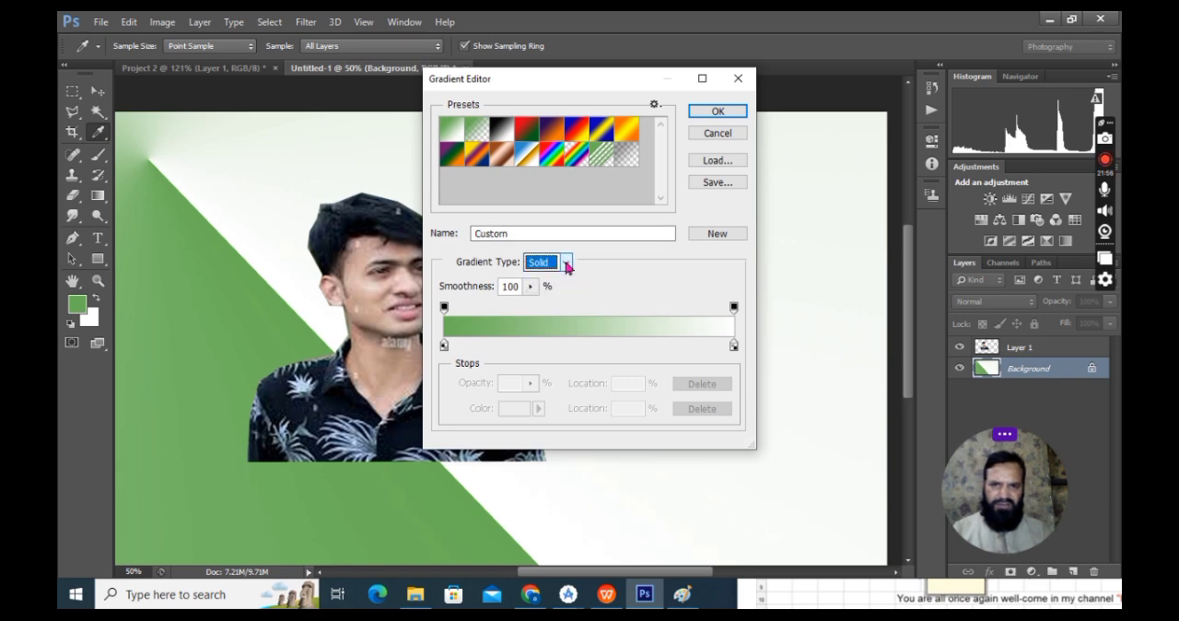
left_click(565, 264)
left_click(563, 290)
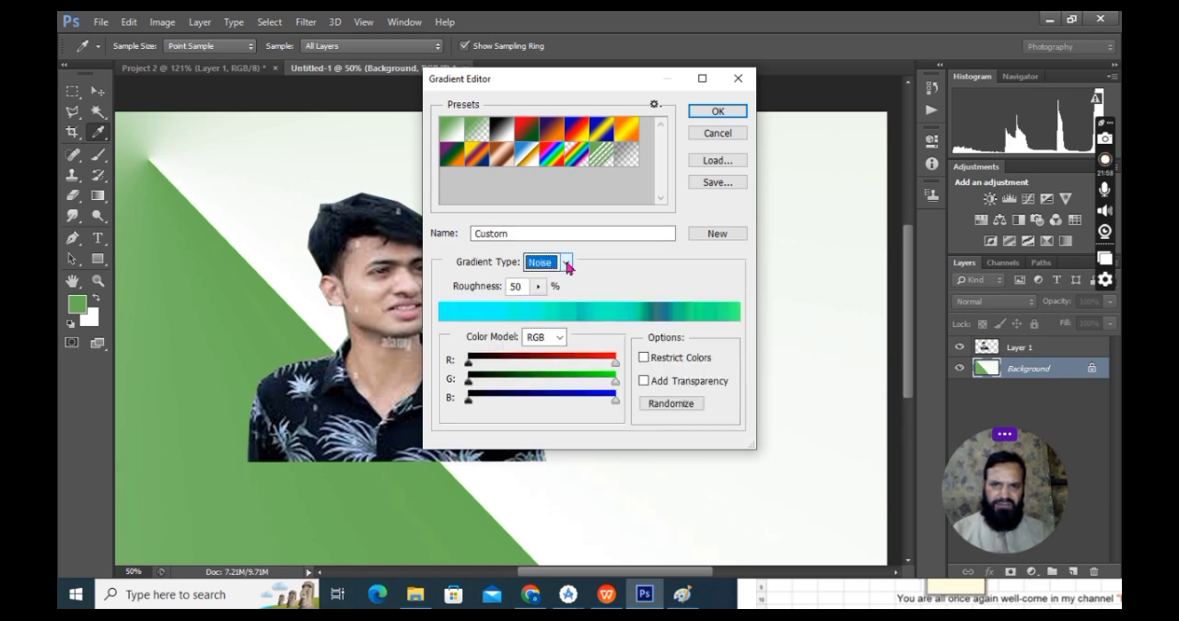
left_click(565, 264)
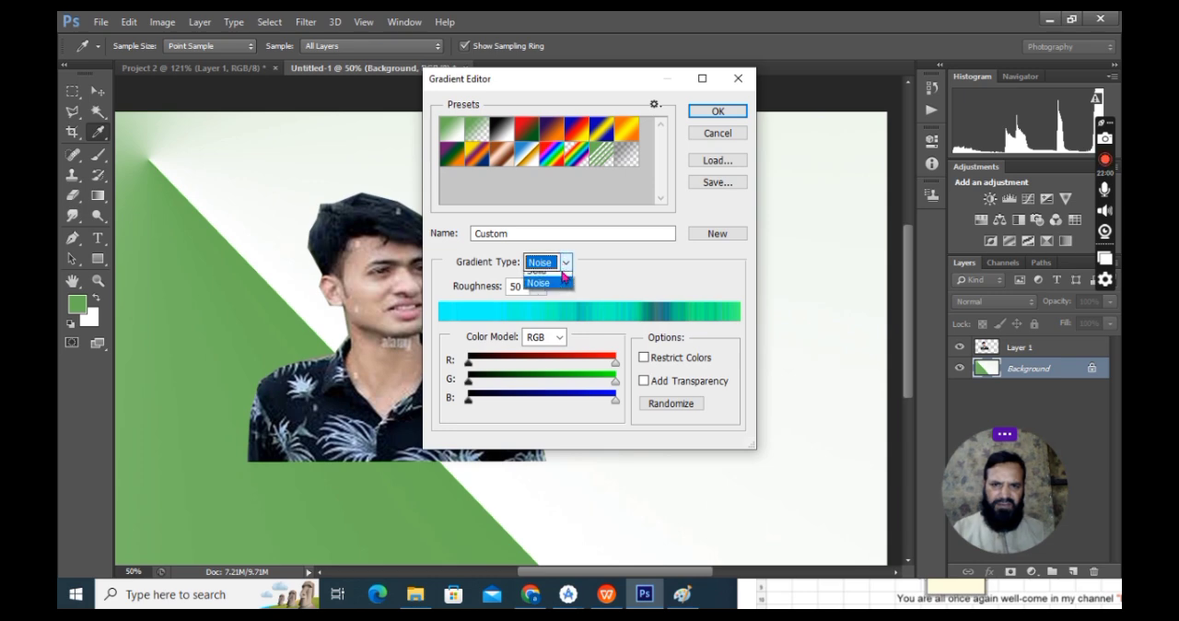
left_click(558, 271)
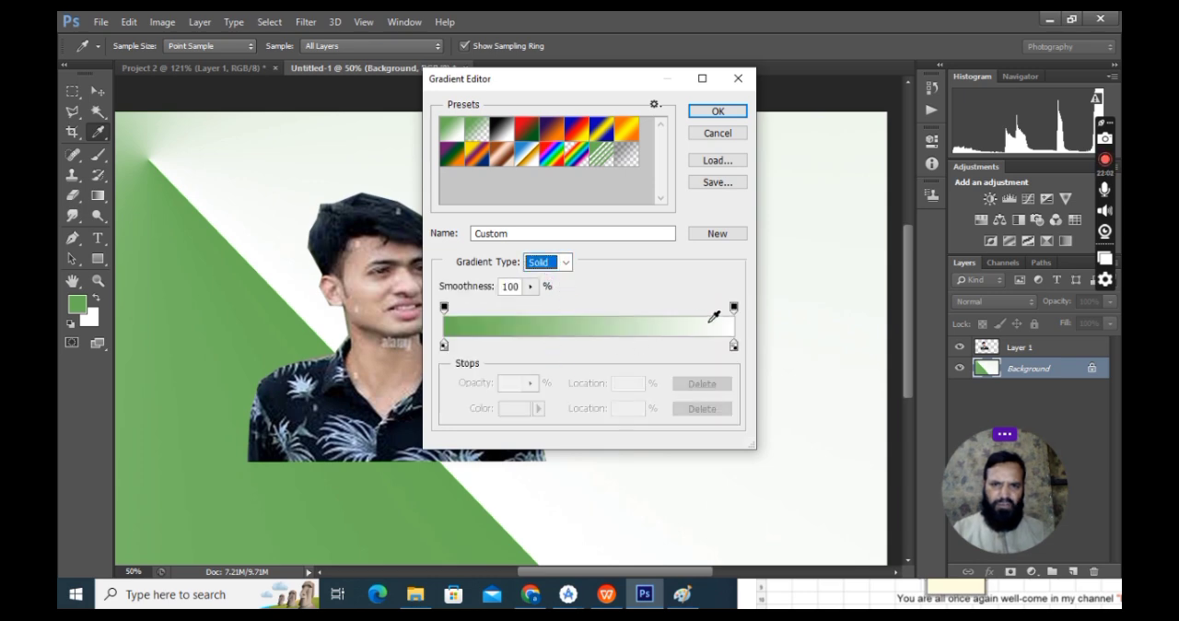
Step: Choose the Yellow, Violet, Orange, Blue gradient preset and add a green colour stop at 71% between its orange and blue stops
left_click(478, 155)
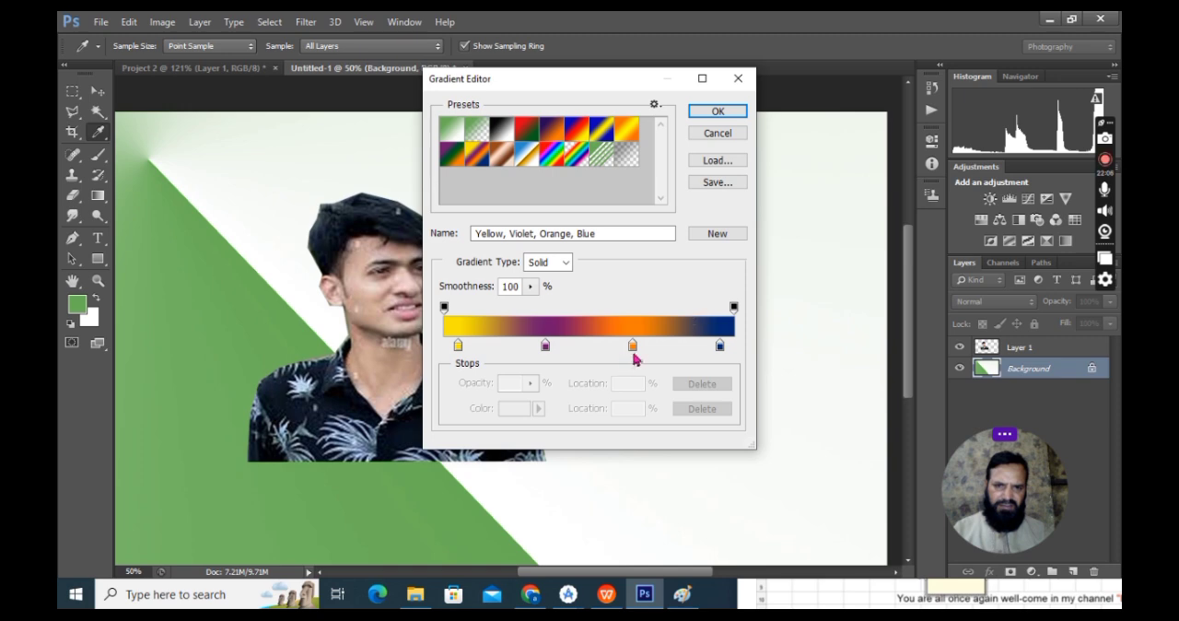
left_click(638, 347)
left_click_drag(639, 346, 649, 347)
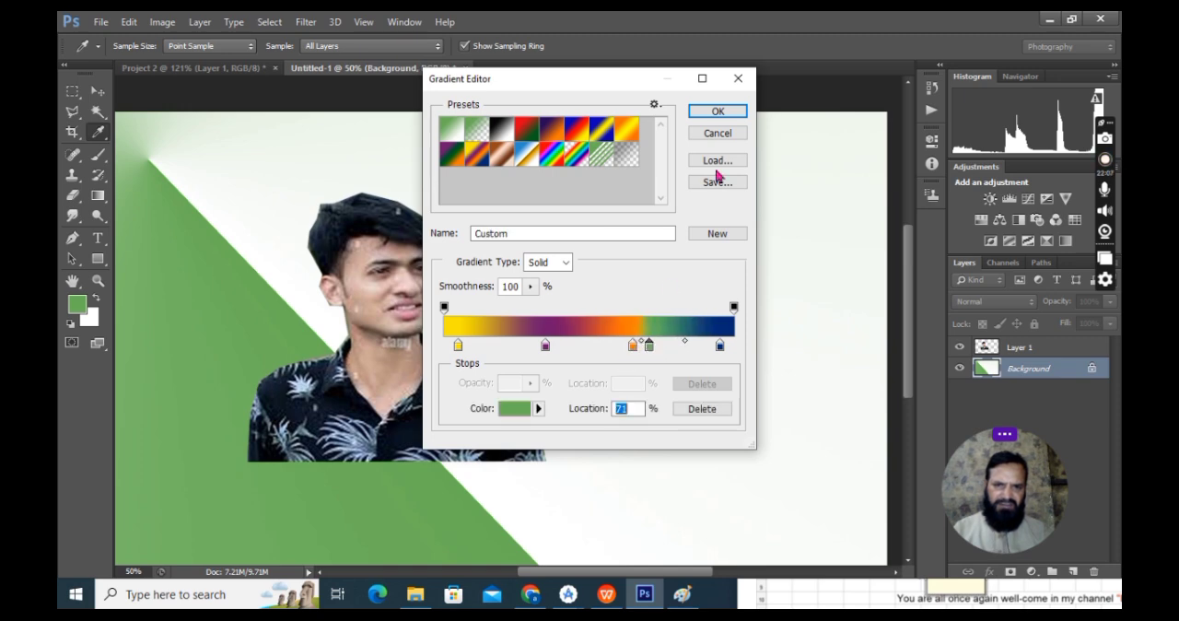
left_click(732, 115)
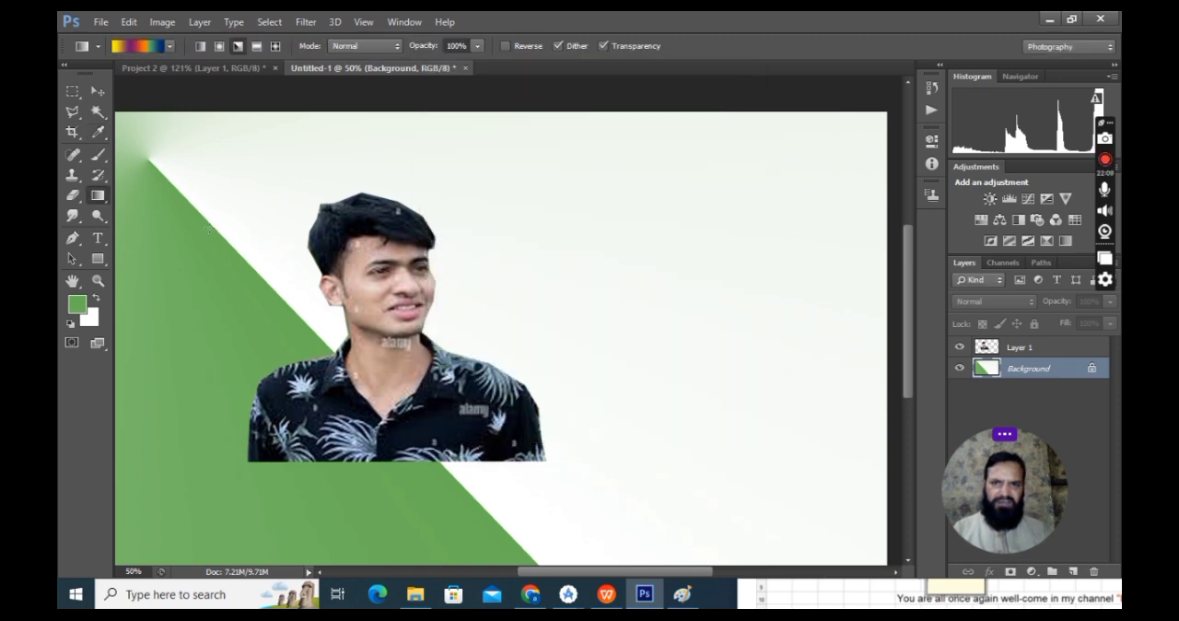
Step: Apply the customised multicolour angle gradient diagonally on the Background layer, starting near the canvas's upper-left corner
left_click_drag(144, 131, 260, 225)
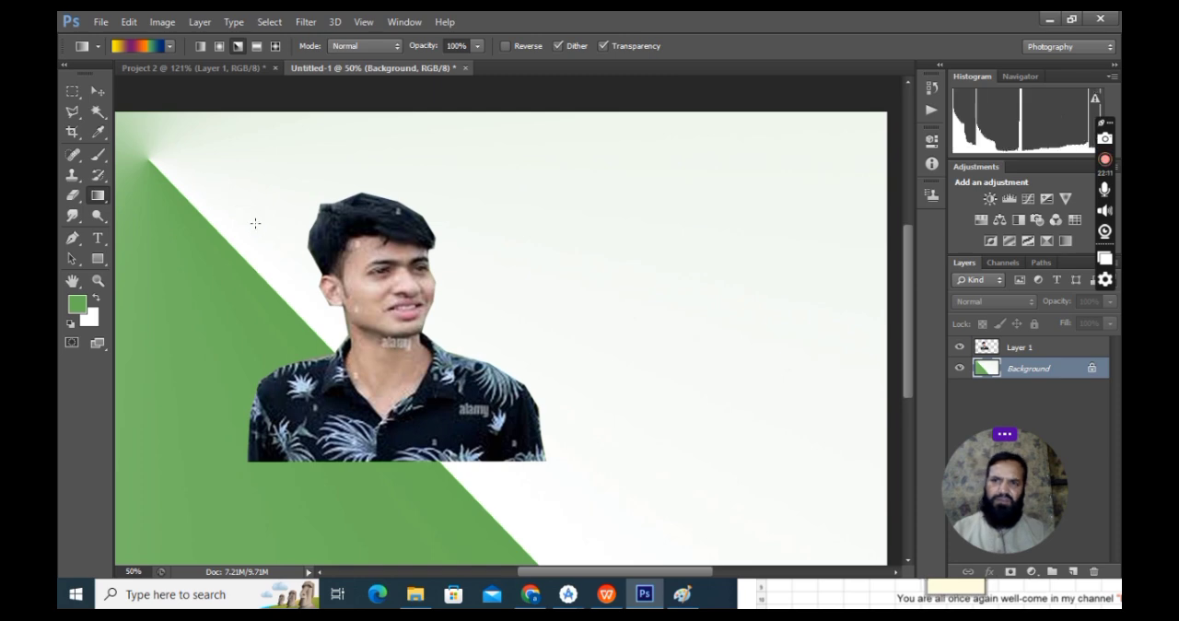